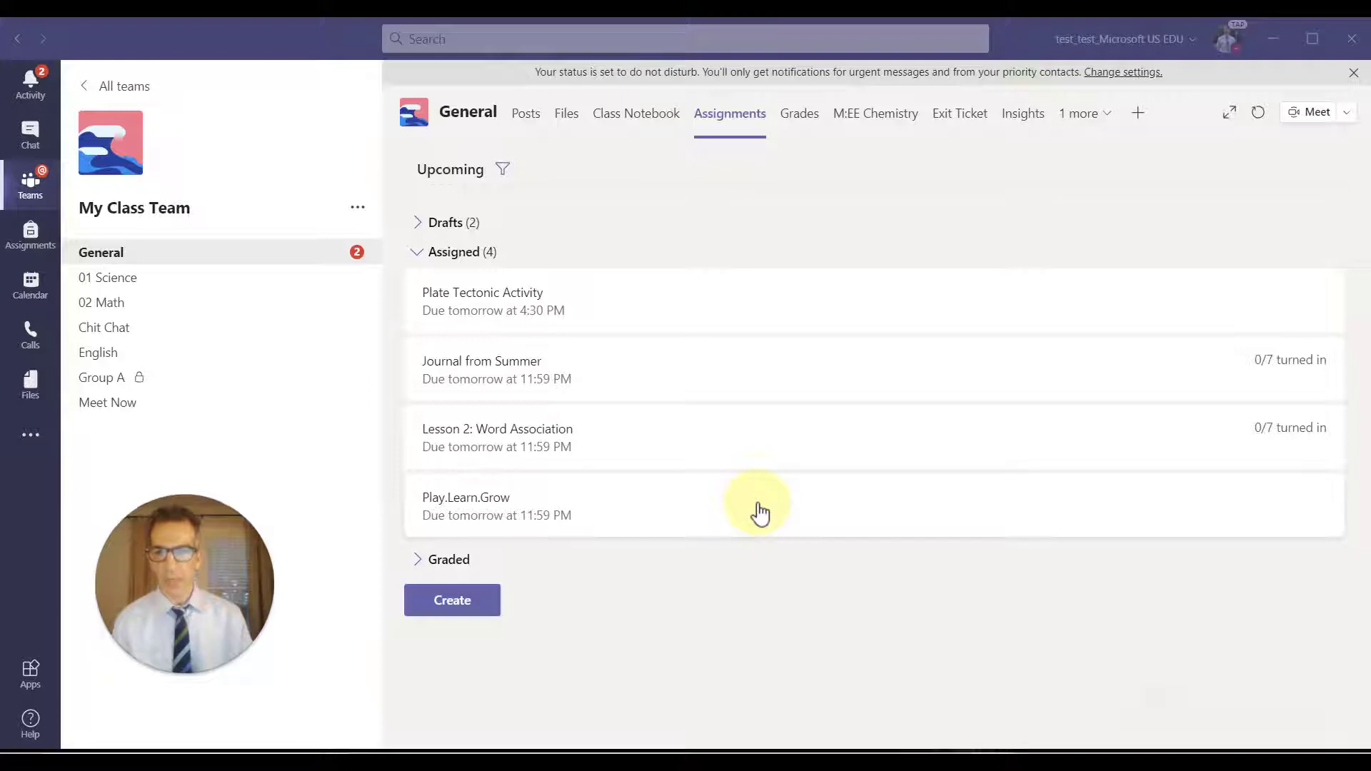
Open the Lesson 2: Word Association assignment for editing and examine its Assign to section.
click(606, 443)
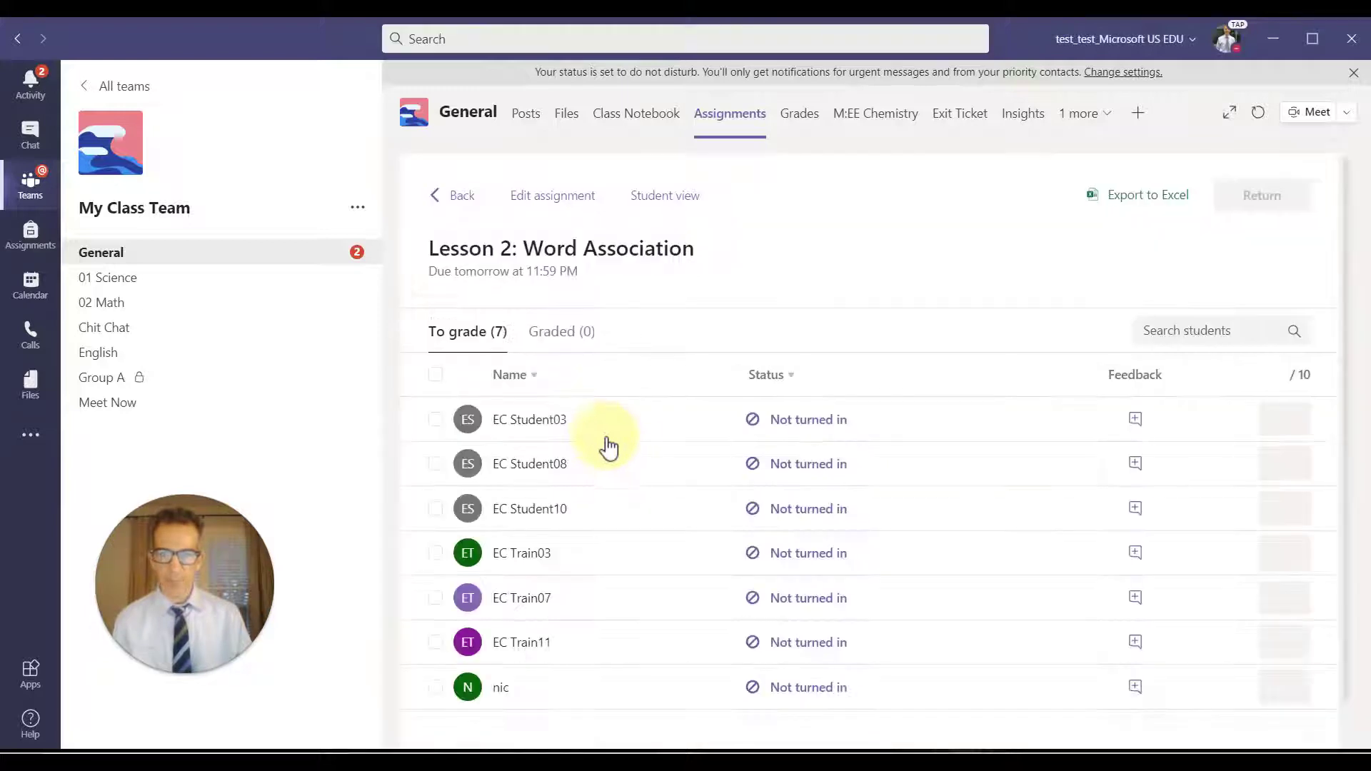
click(561, 200)
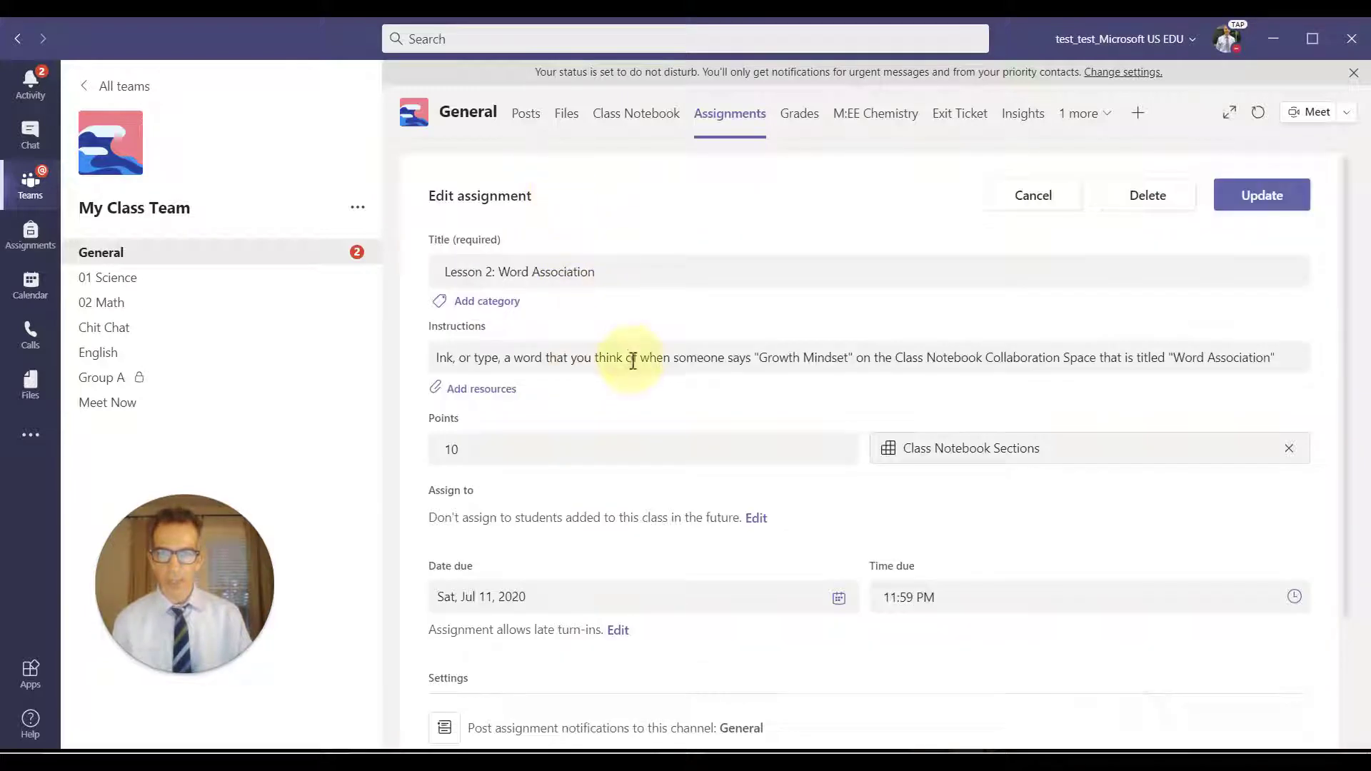
scroll(631, 382, down, 3)
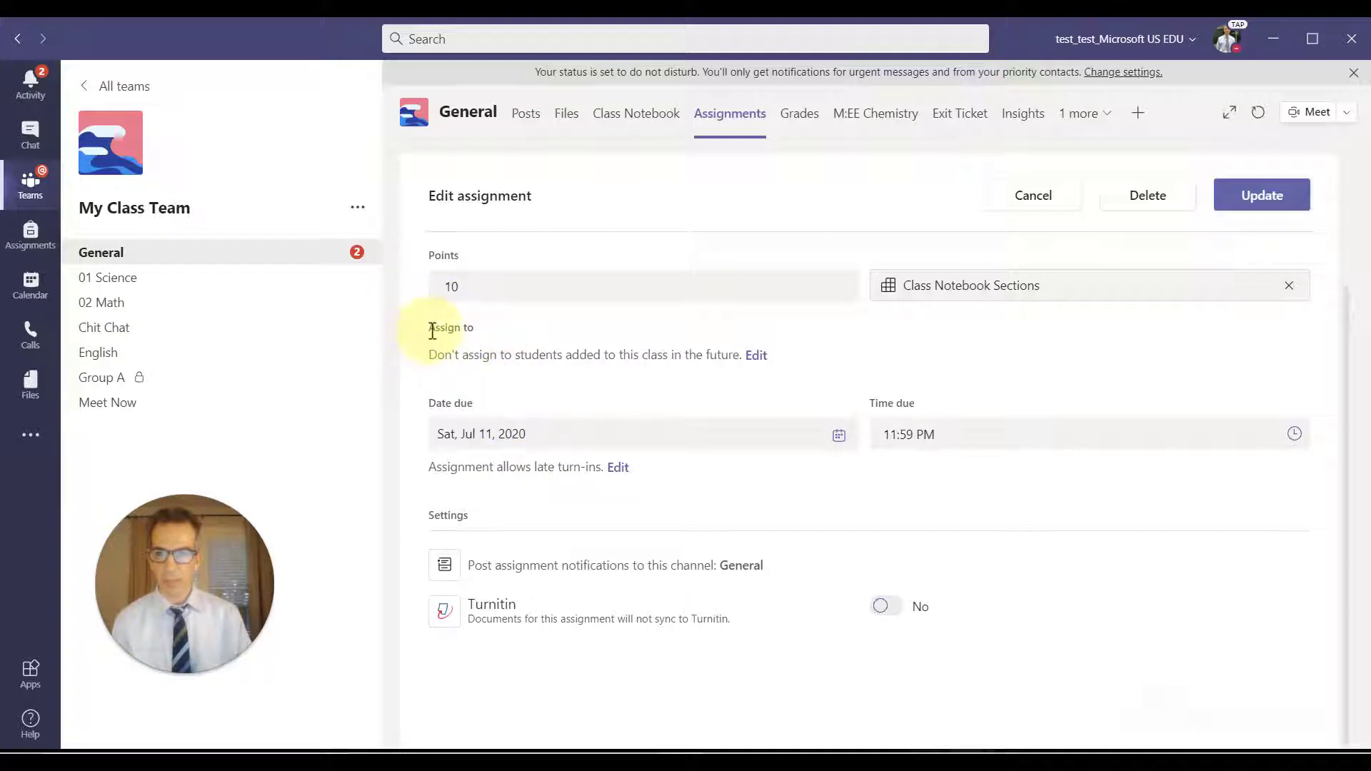
drag(432, 332, 474, 336)
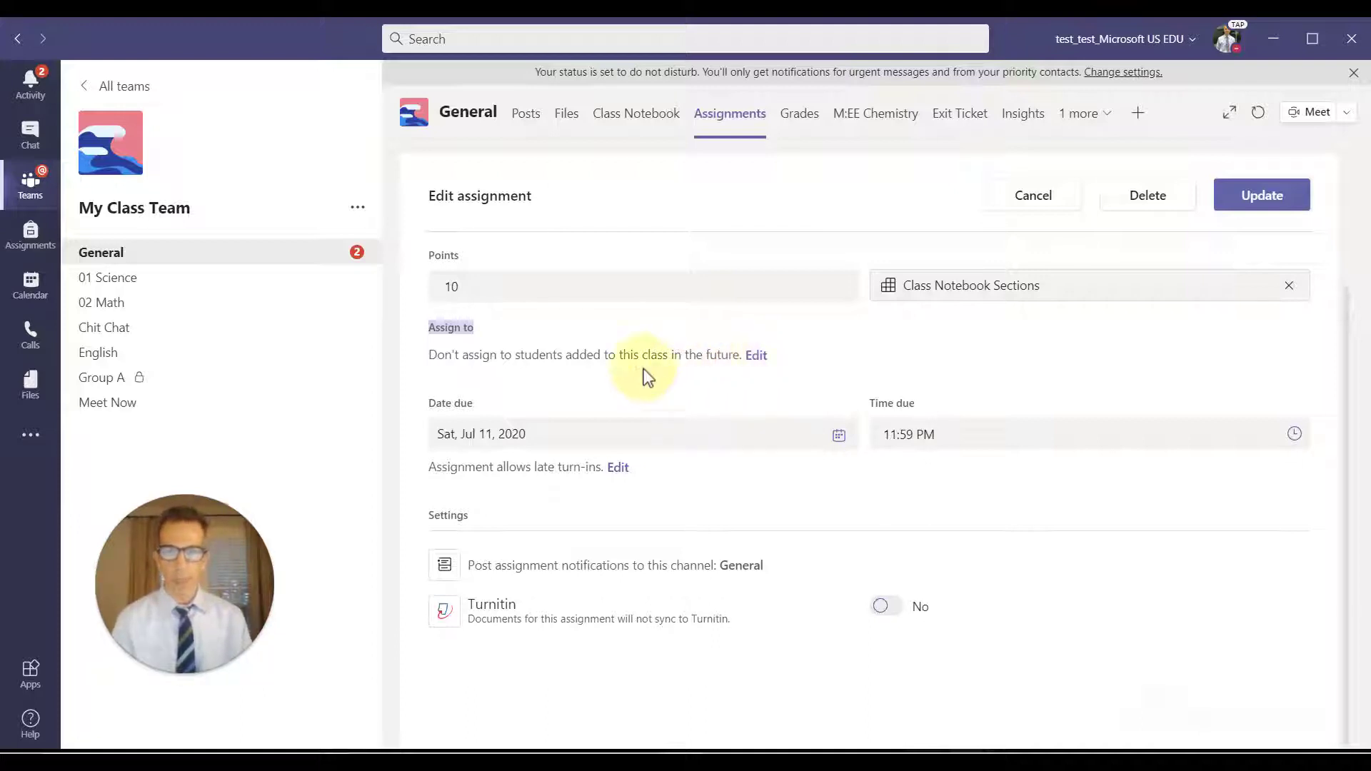
Try the option to assign to all students added to this class since Jul 10, and leave the assignment without updating it.
click(757, 357)
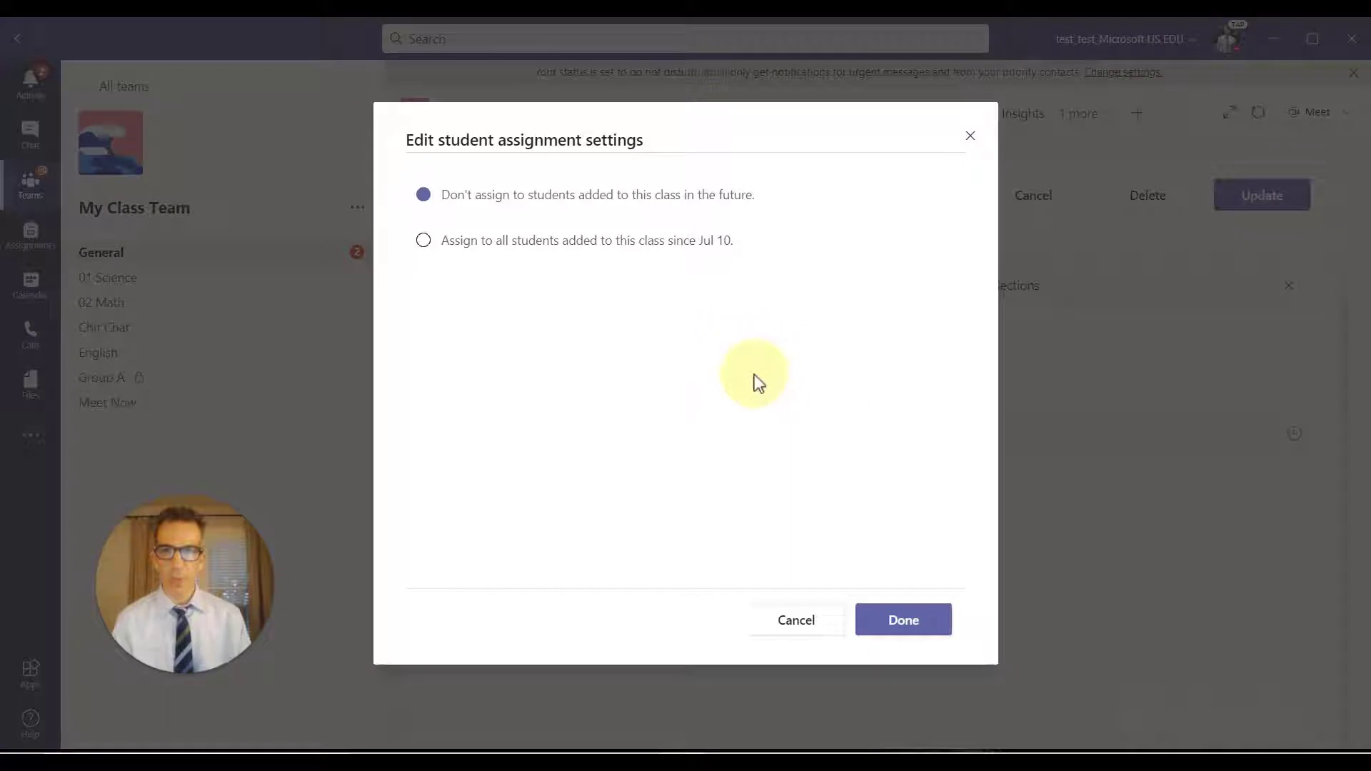
click(424, 241)
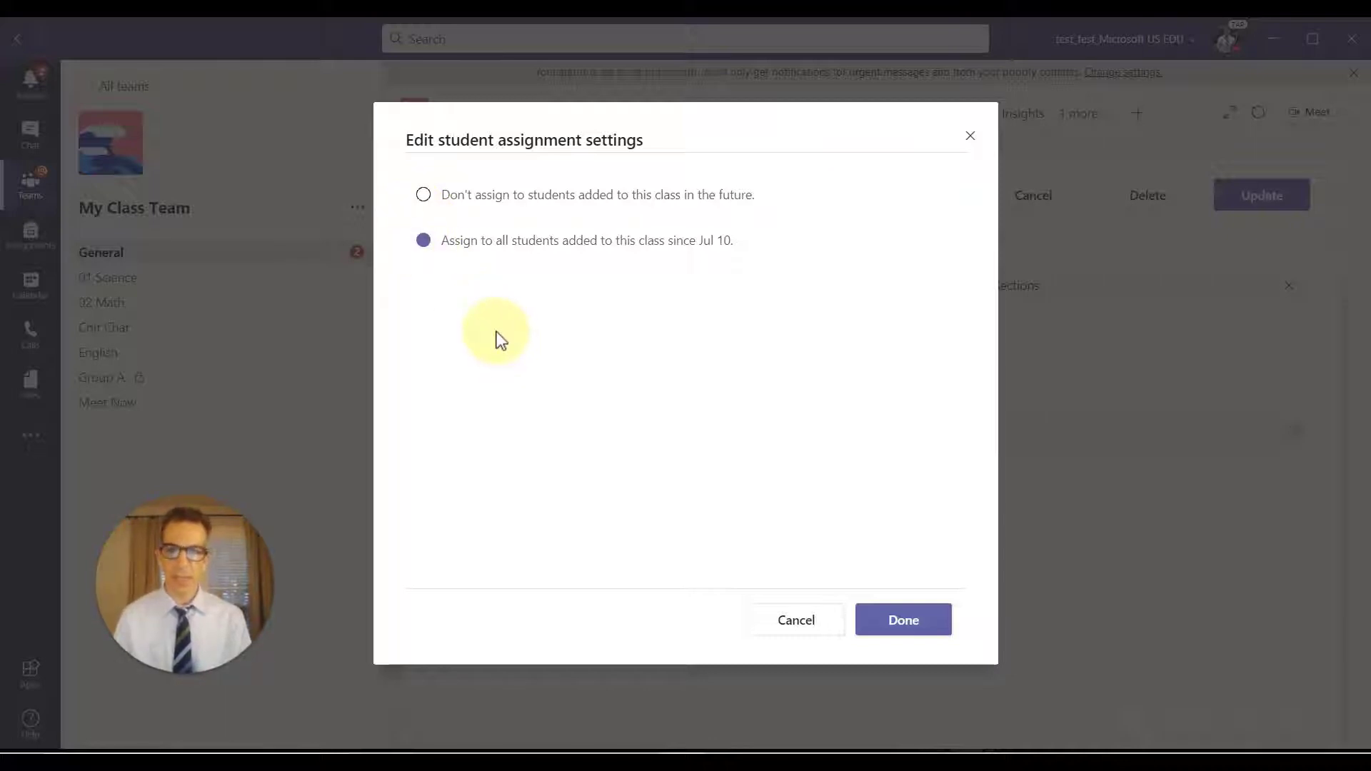
click(790, 628)
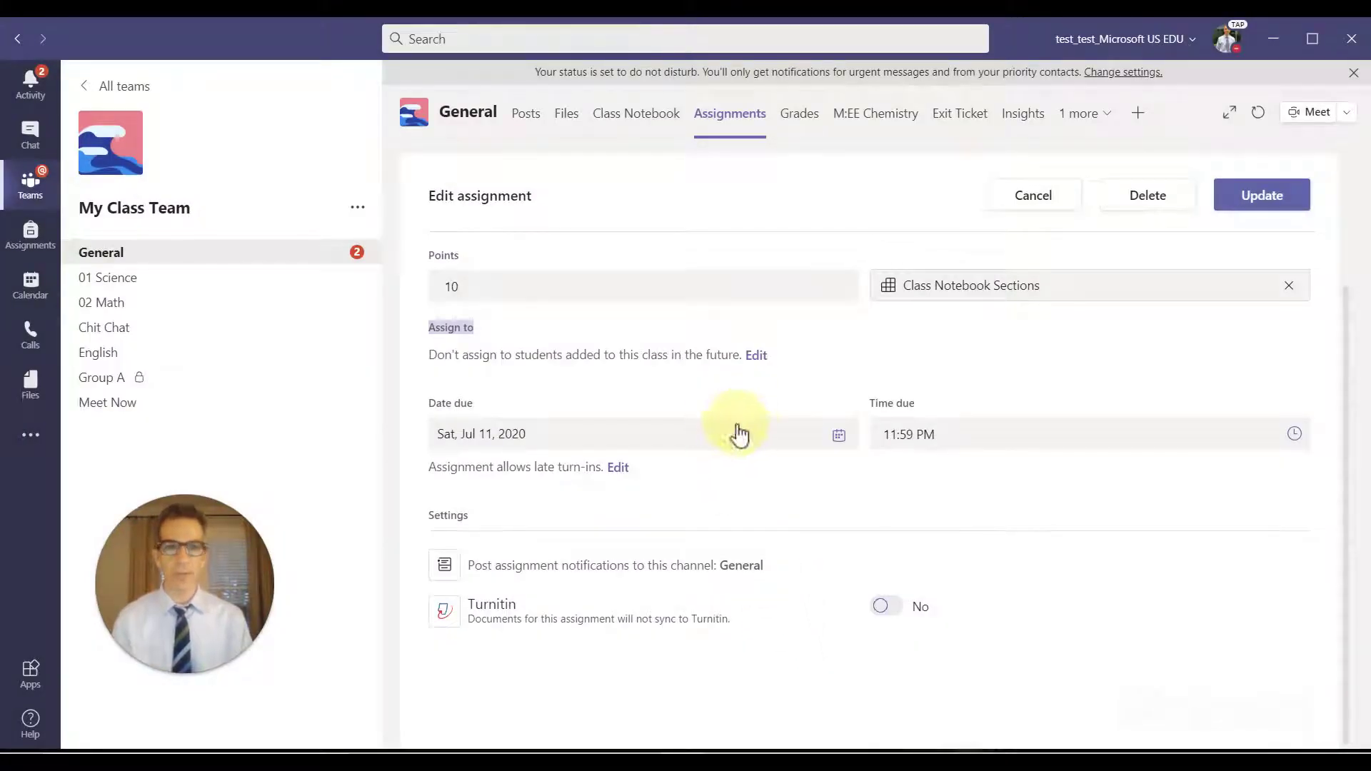
click(1021, 203)
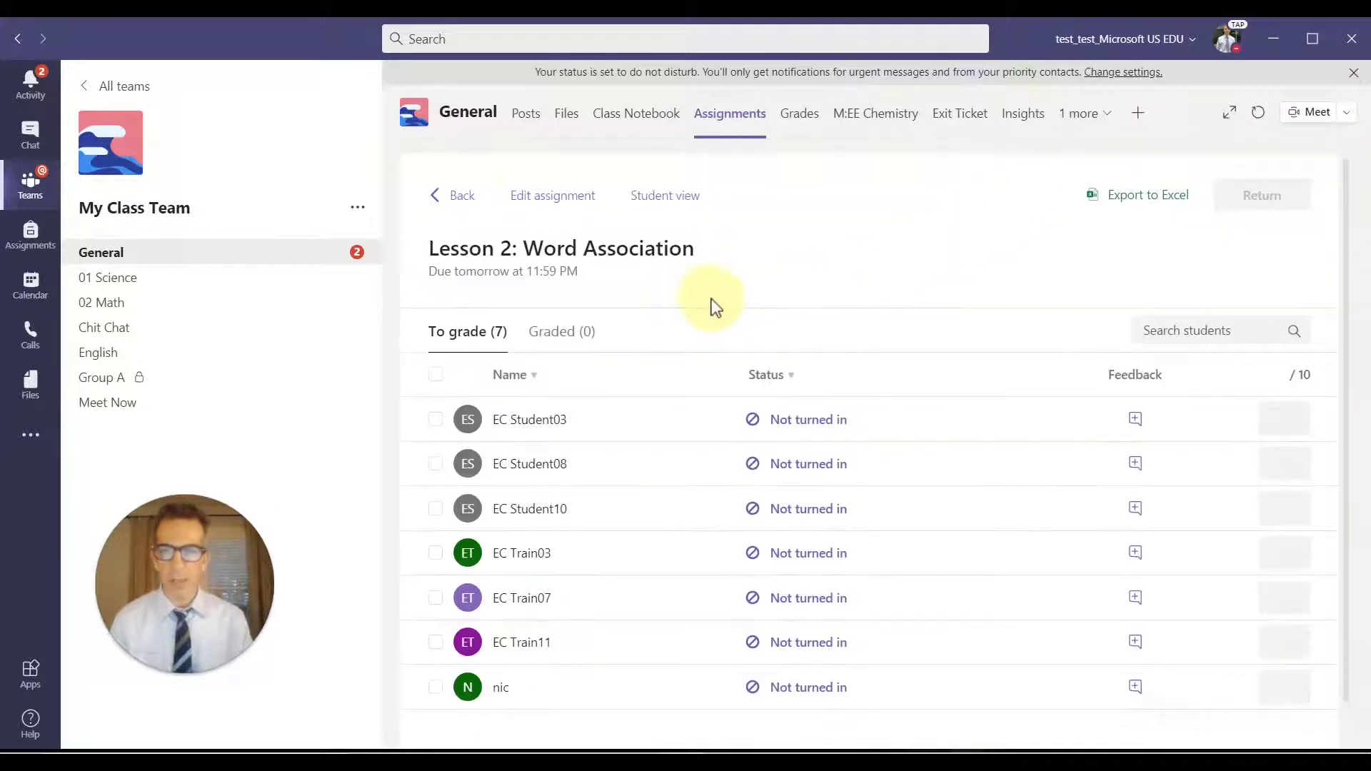
Return to the class's assignment list and open the Untitled assignment draft.
click(453, 195)
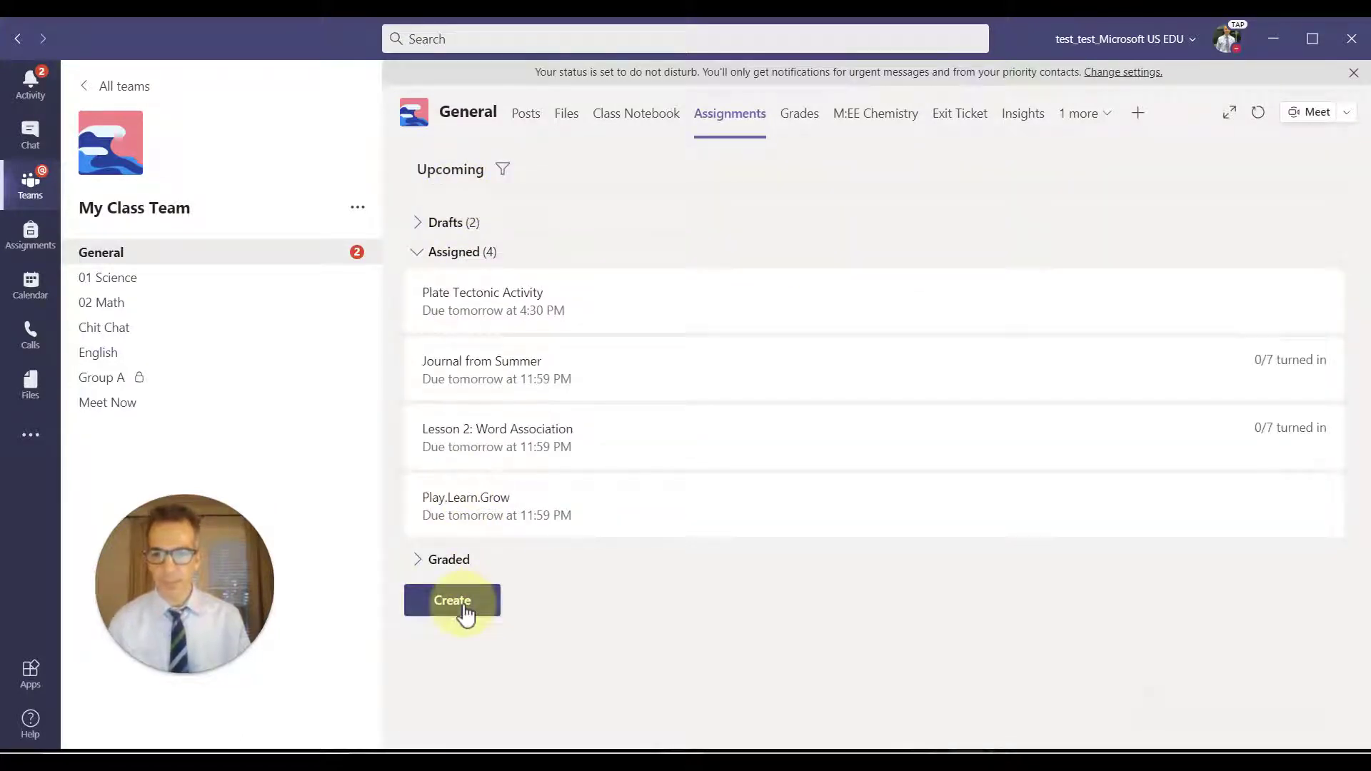
click(462, 224)
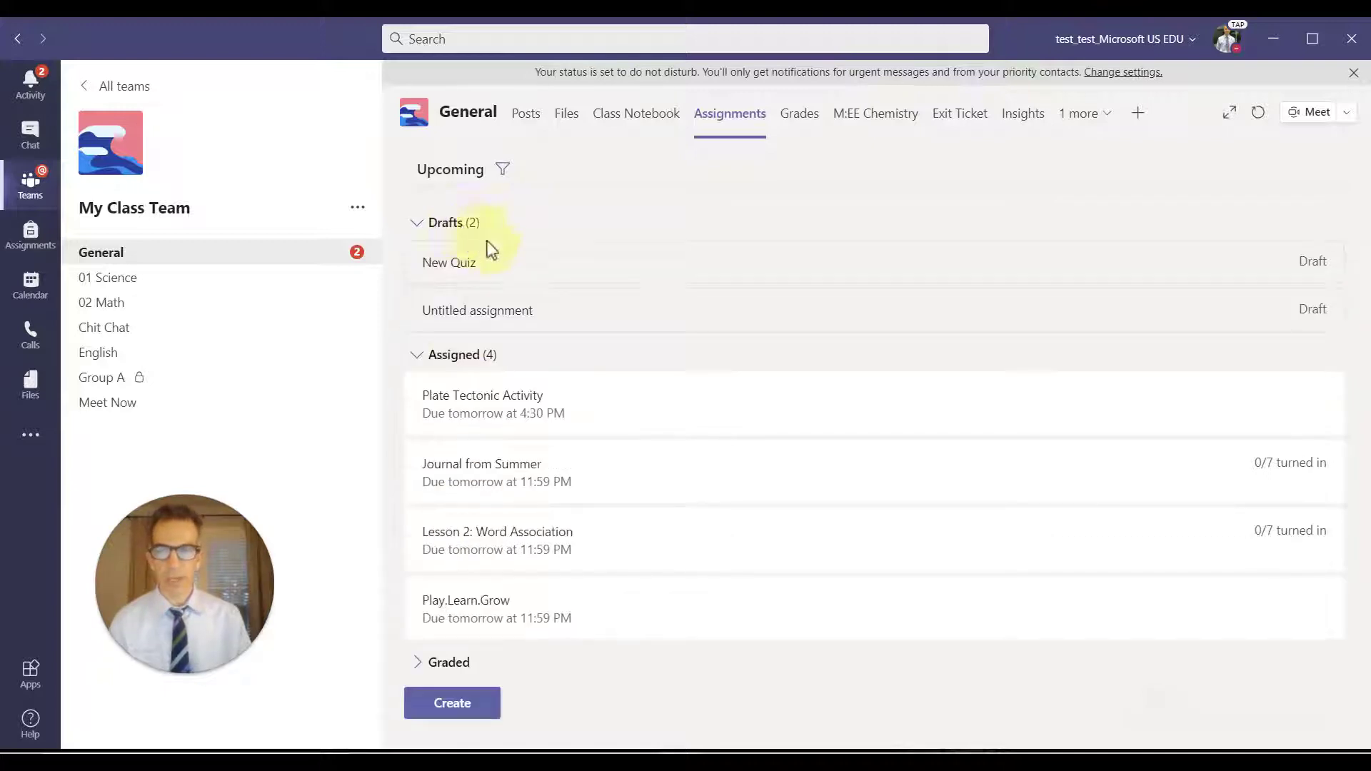
click(592, 319)
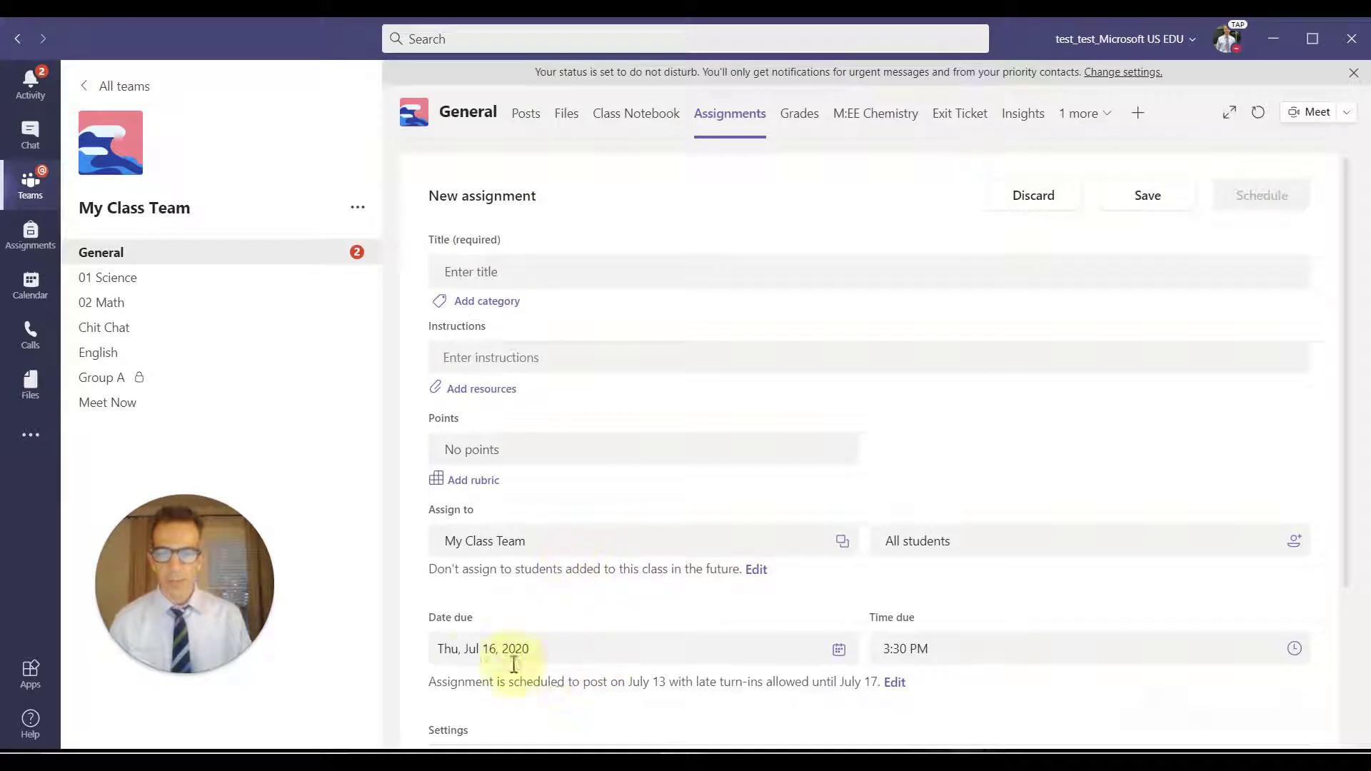
Assign the draft to the Digital Learning 118 and Class Team classes as well, and check the note on student selection.
scroll(511, 649, down, 1)
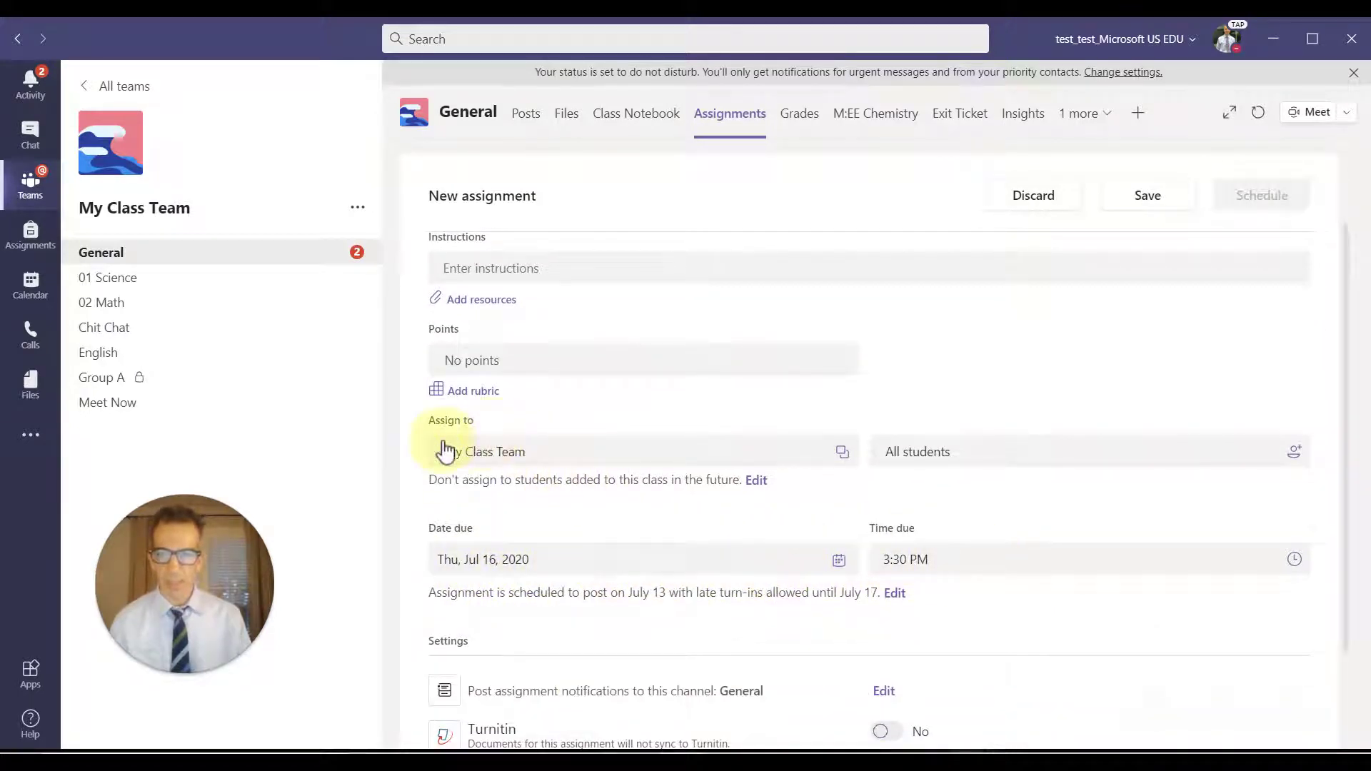
click(602, 465)
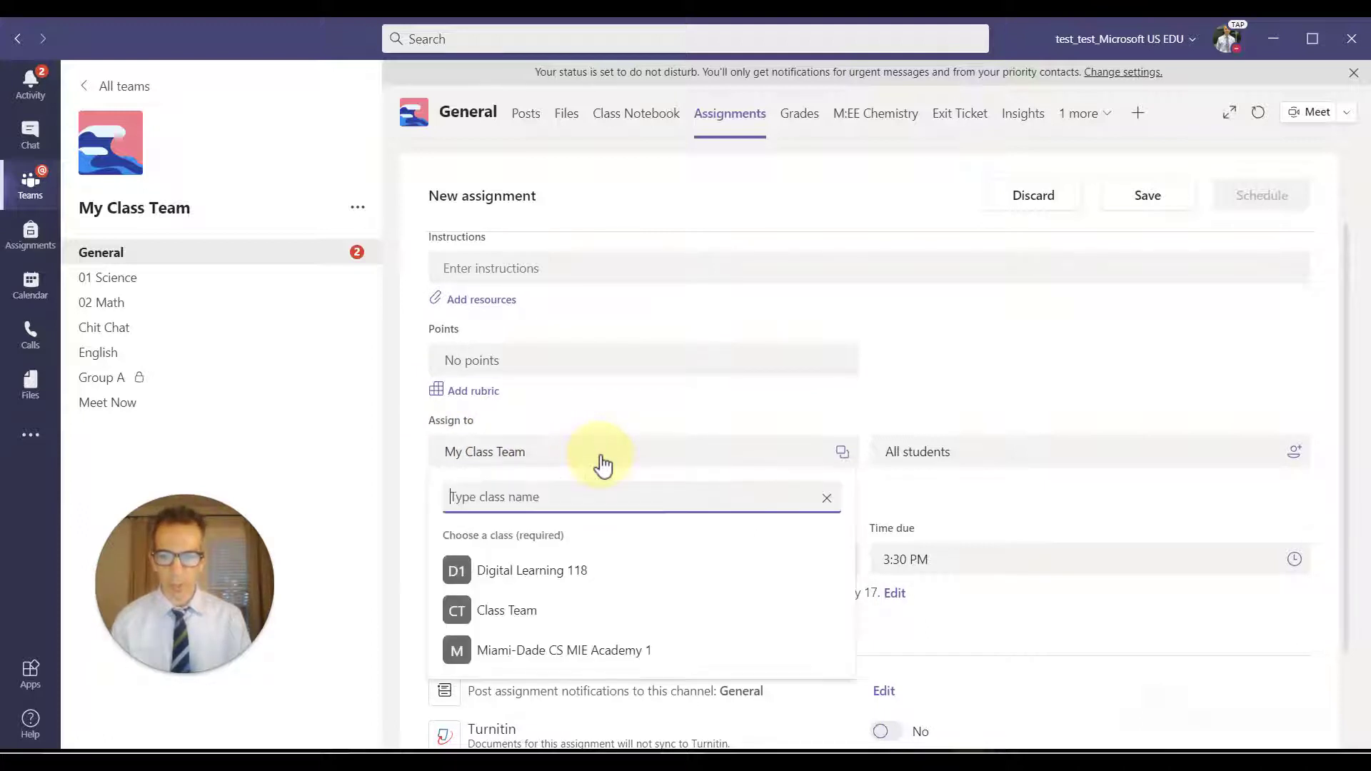
click(674, 571)
click(679, 610)
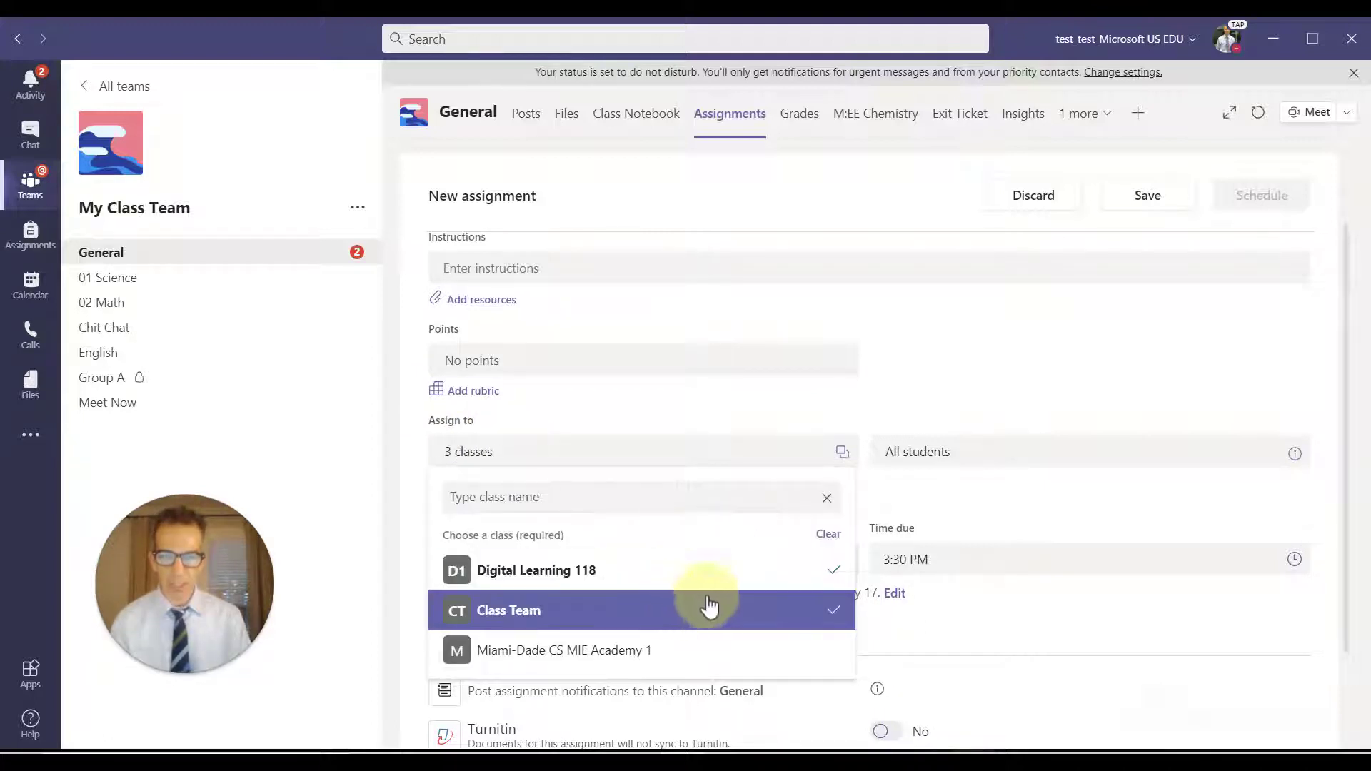
click(923, 625)
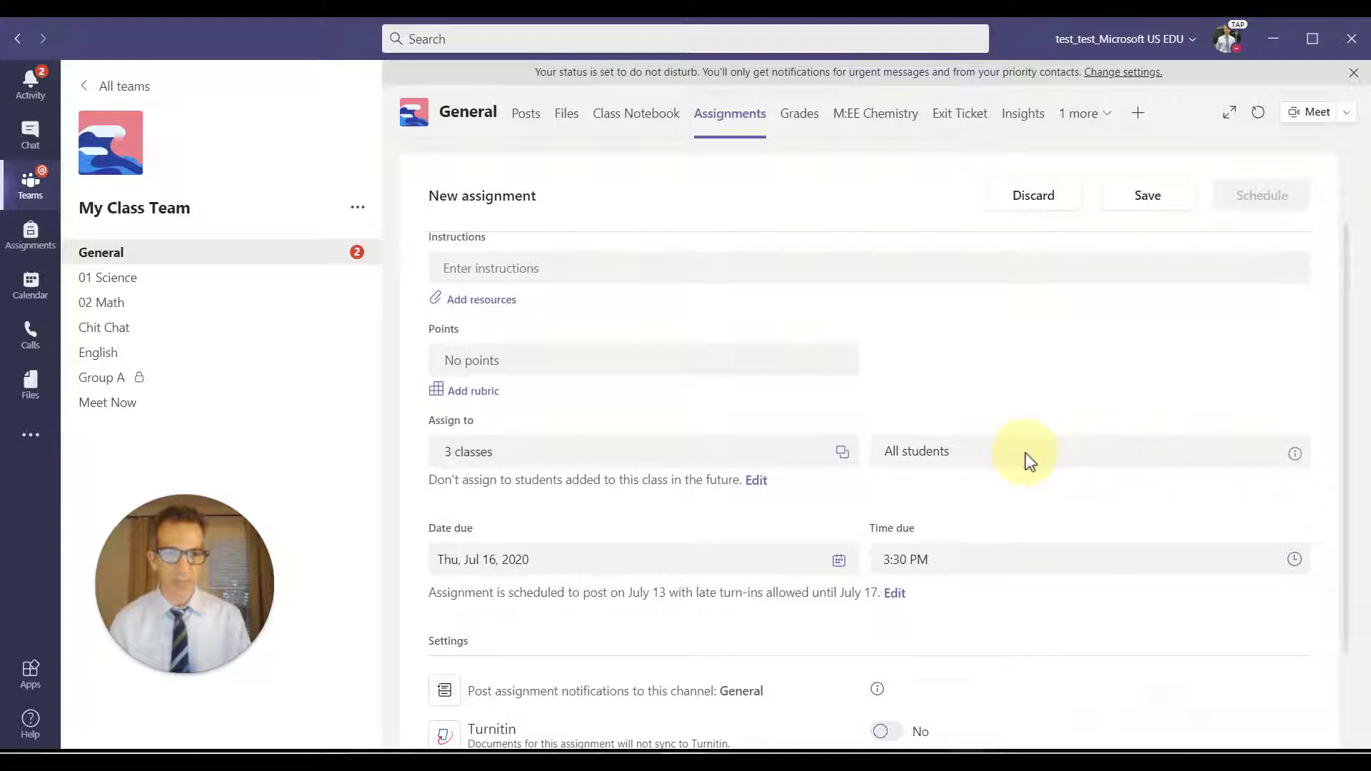
mouse_move(1295, 457)
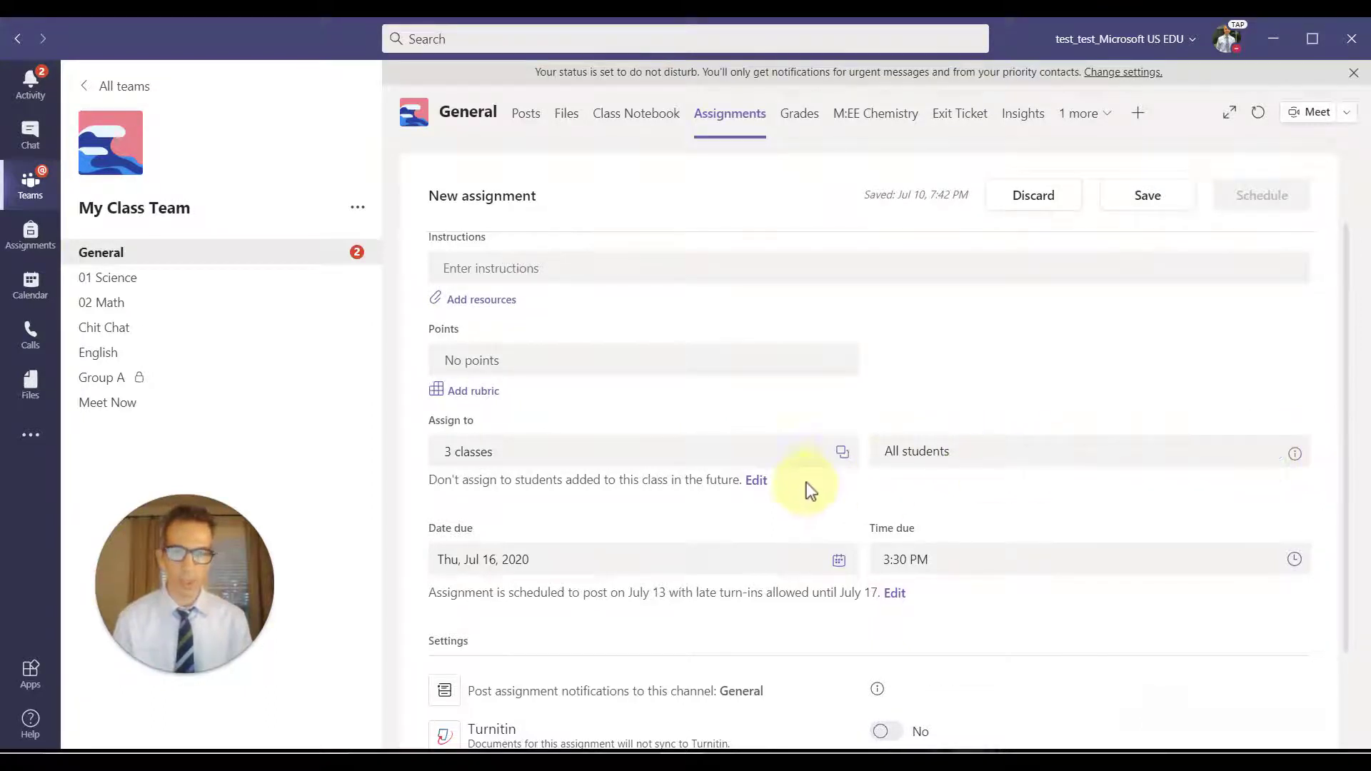
Remove the two additional classes from the draft, leaving only My Class Team assigned.
click(842, 453)
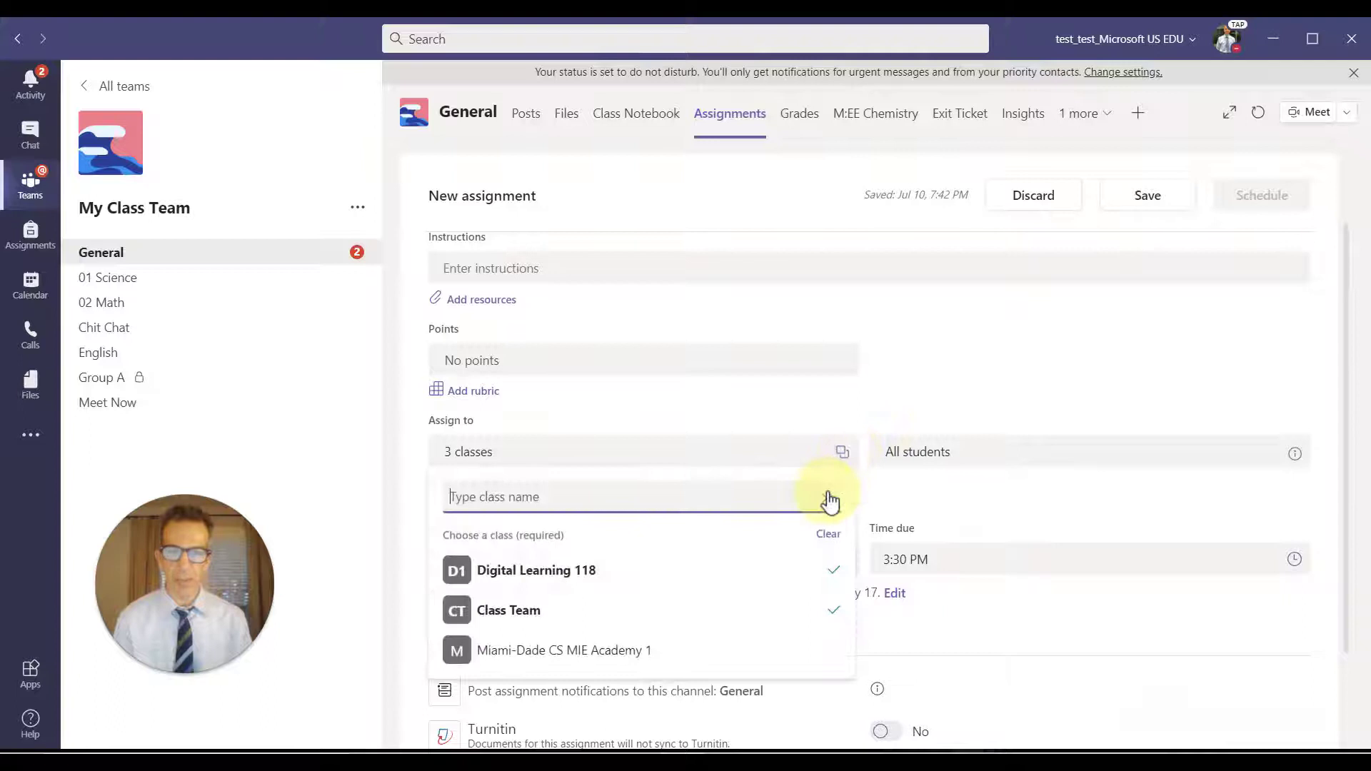
click(799, 603)
click(786, 417)
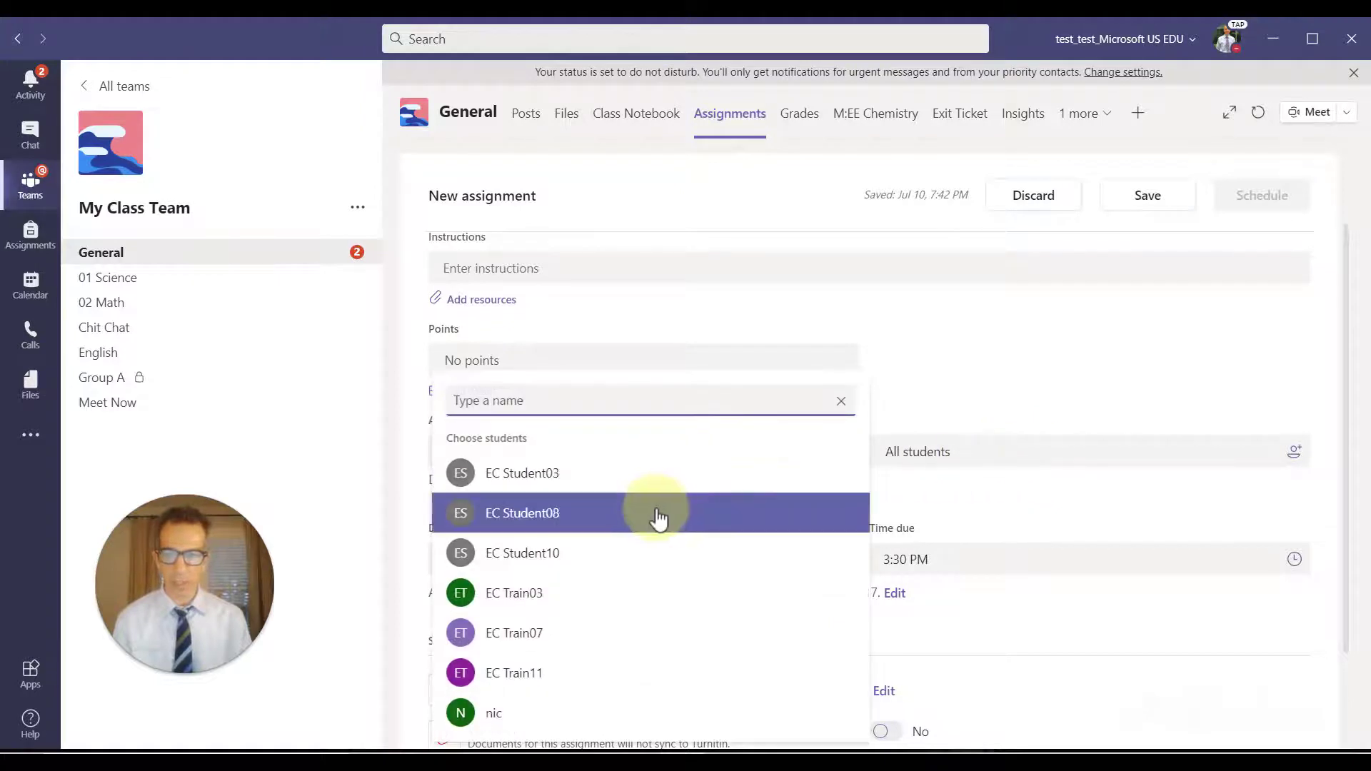
Limit the draft's recipients to the students EC Student03 and EC Student10.
click(566, 487)
click(563, 555)
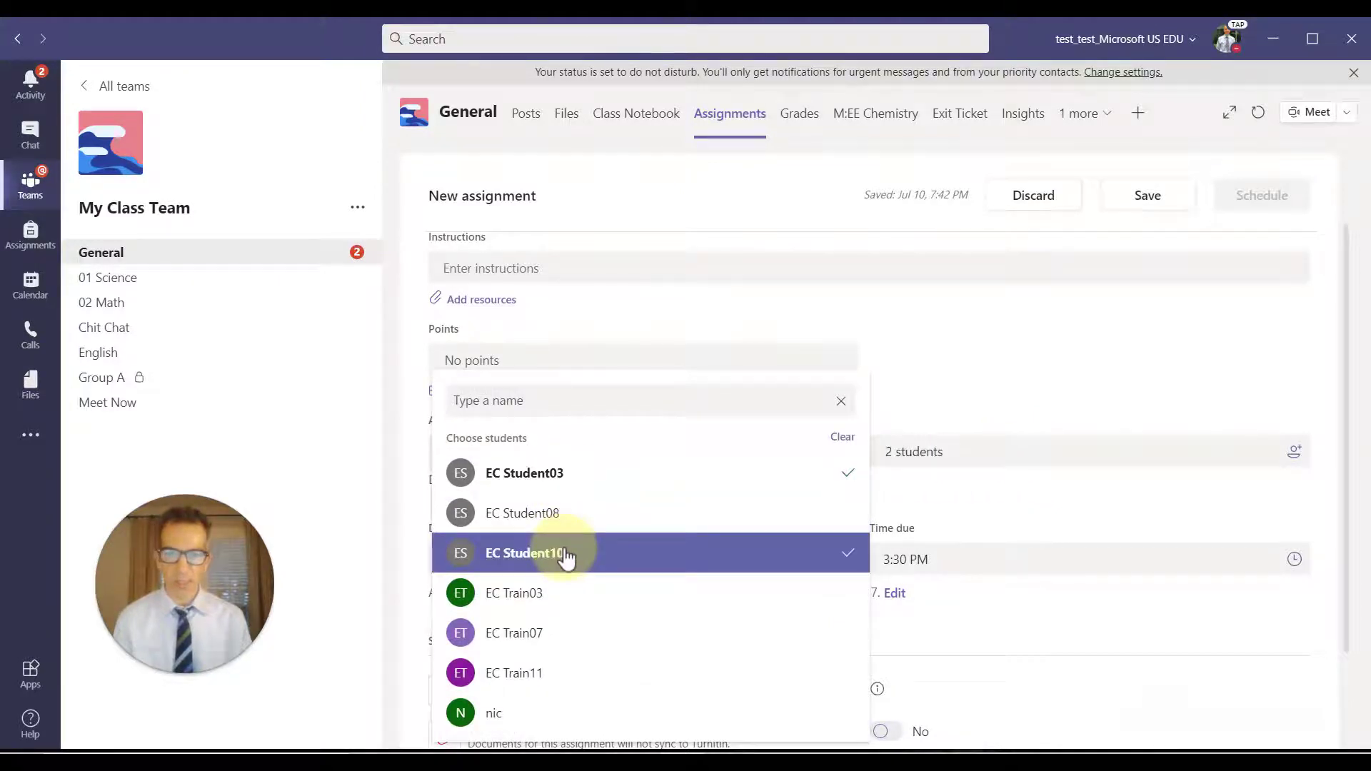
click(1014, 509)
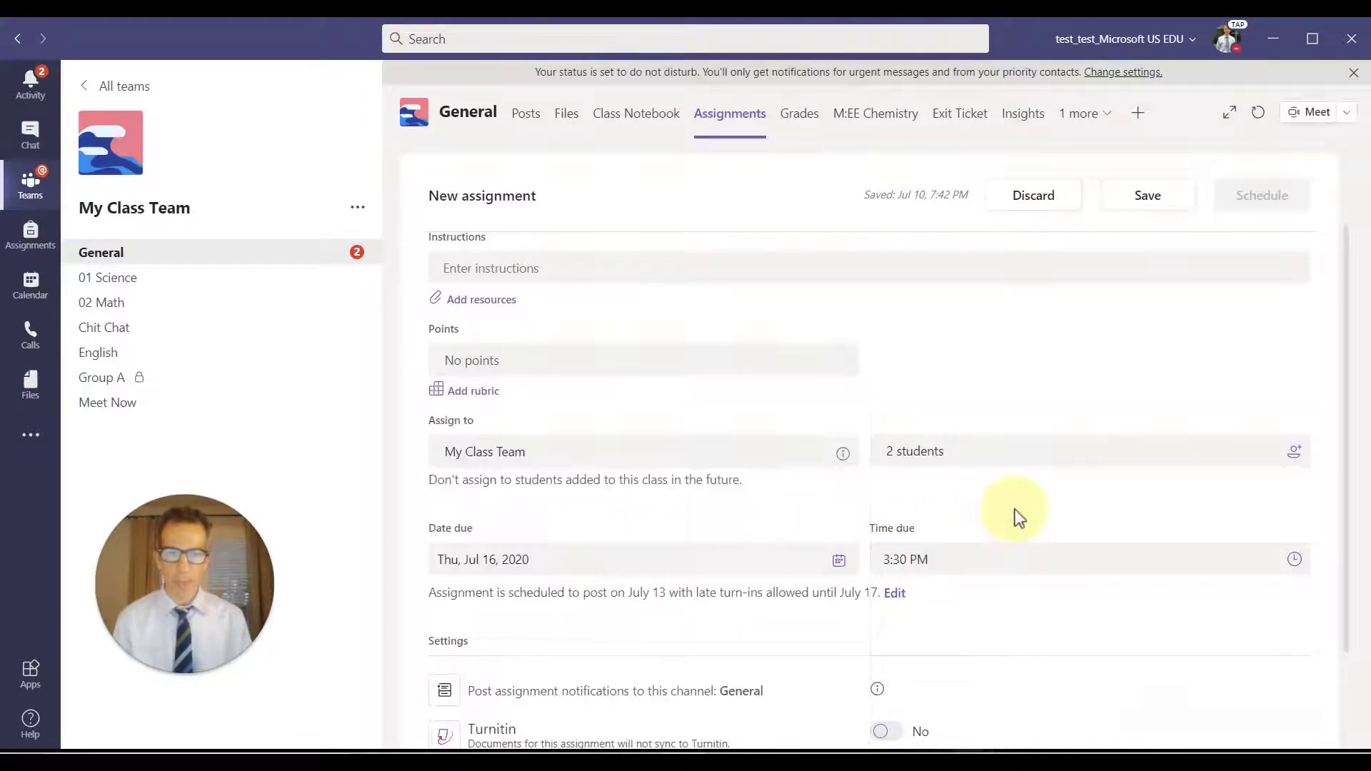
Review the draft's fields and settings, and read the note about posting assignment notifications to a channel.
scroll(1007, 510, down, 2)
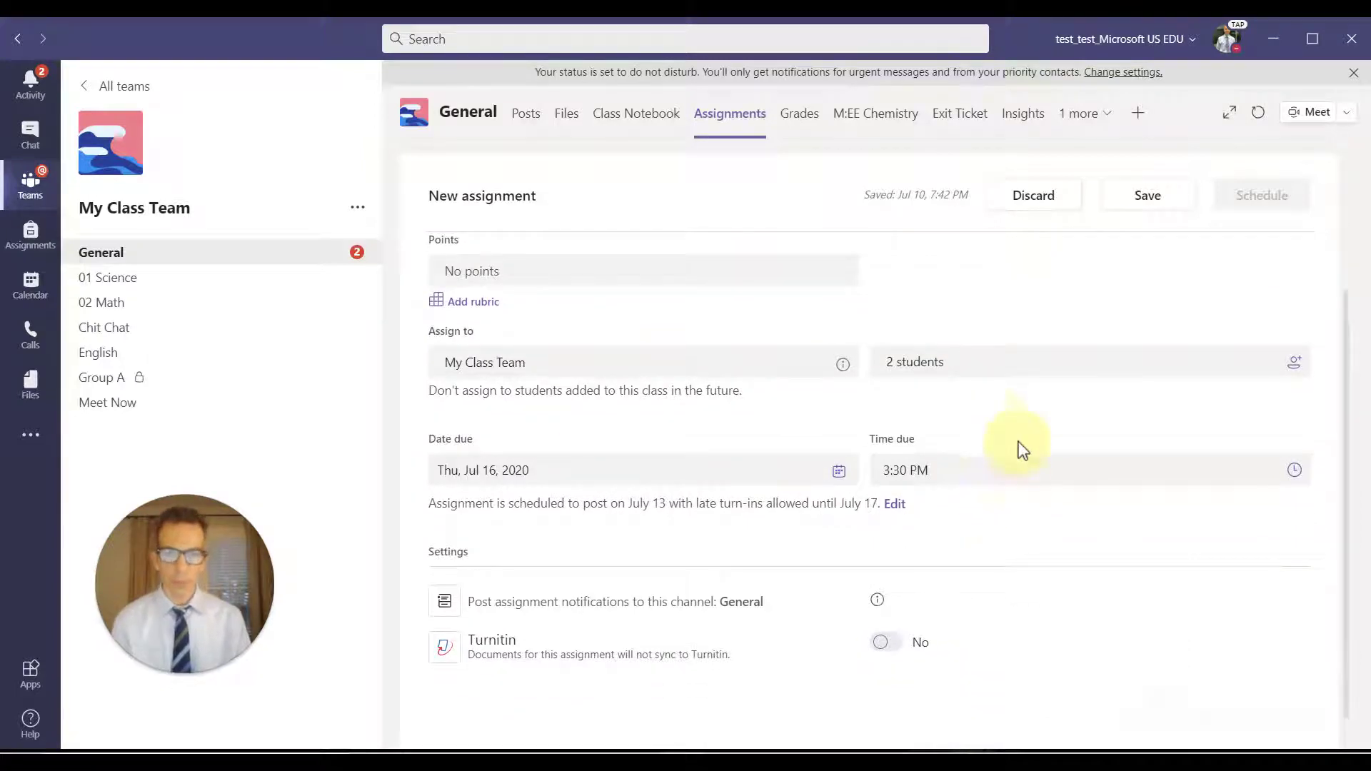
scroll(887, 409, up, 3)
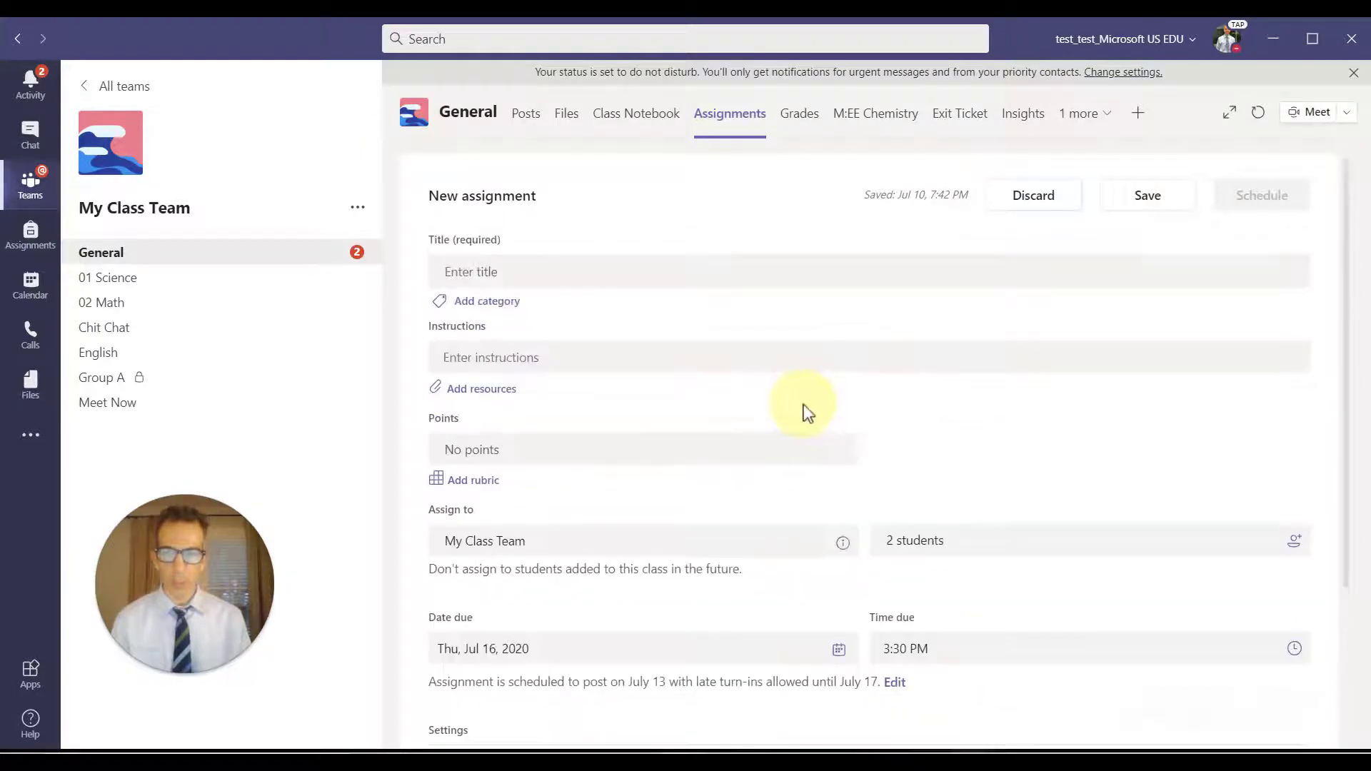
click(541, 271)
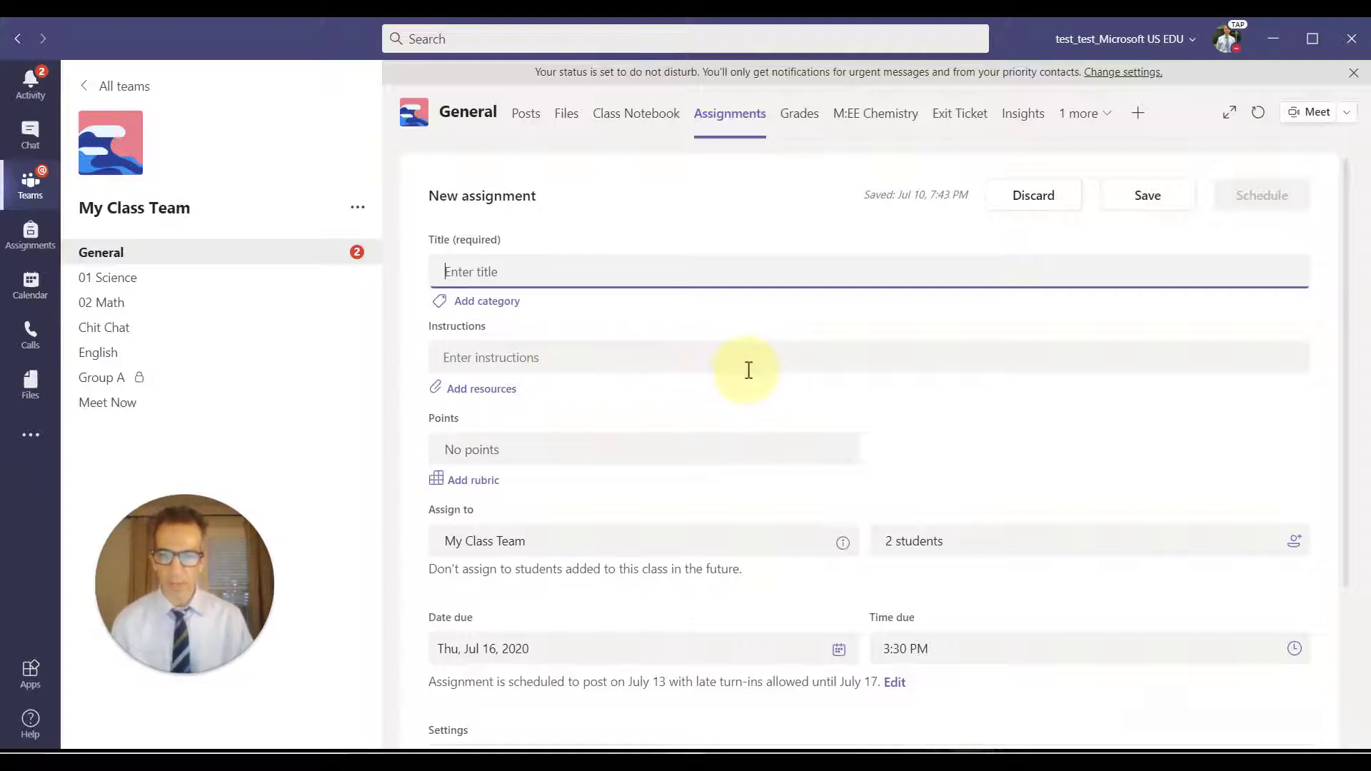
scroll(743, 367, down, 3)
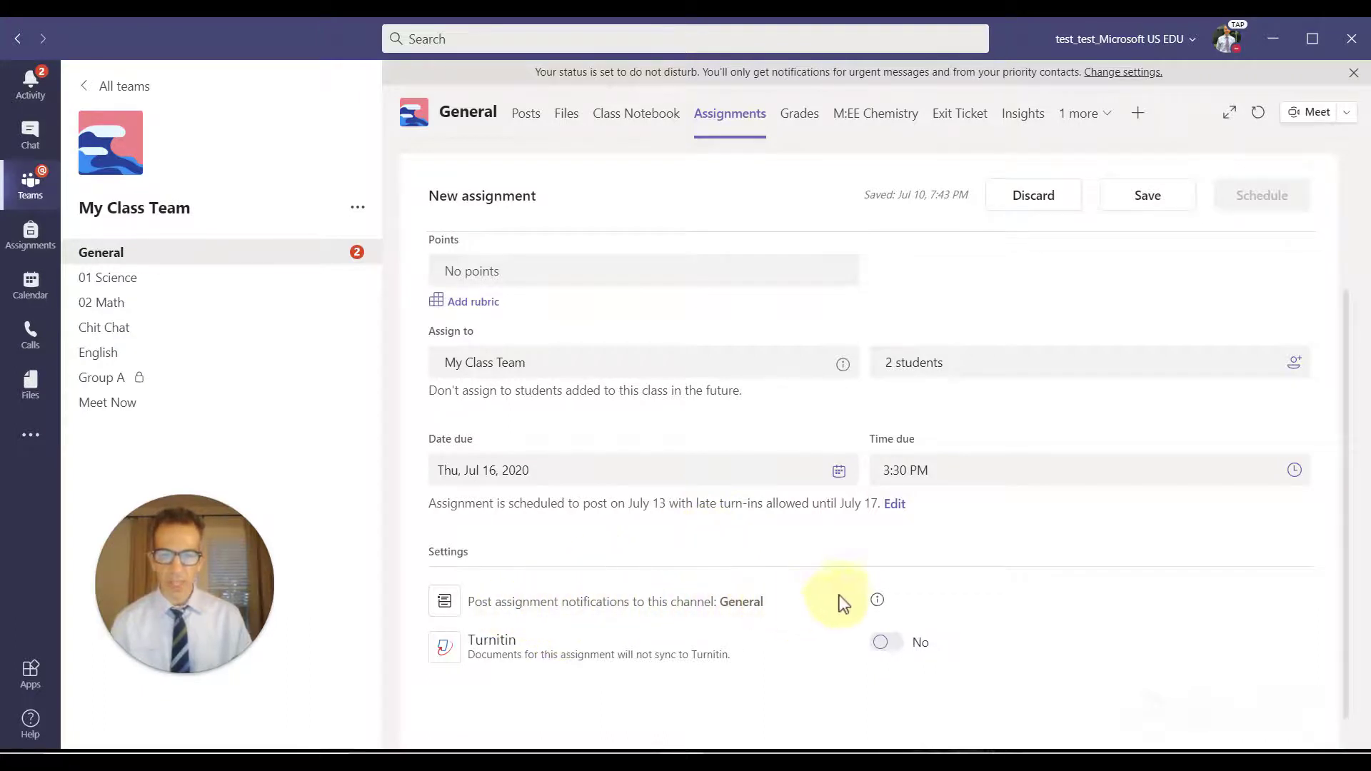
scroll(761, 609, up, 3)
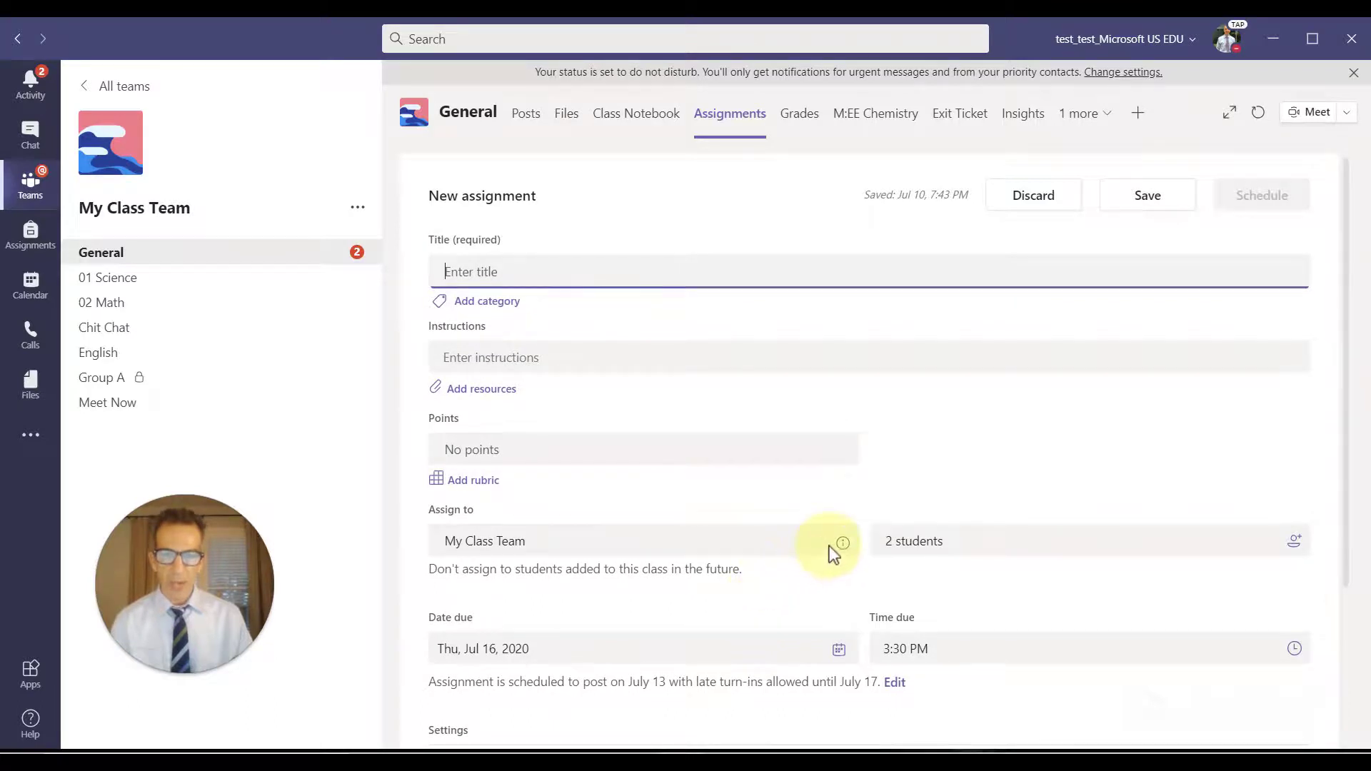
scroll(831, 551, down, 3)
mouse_move(877, 566)
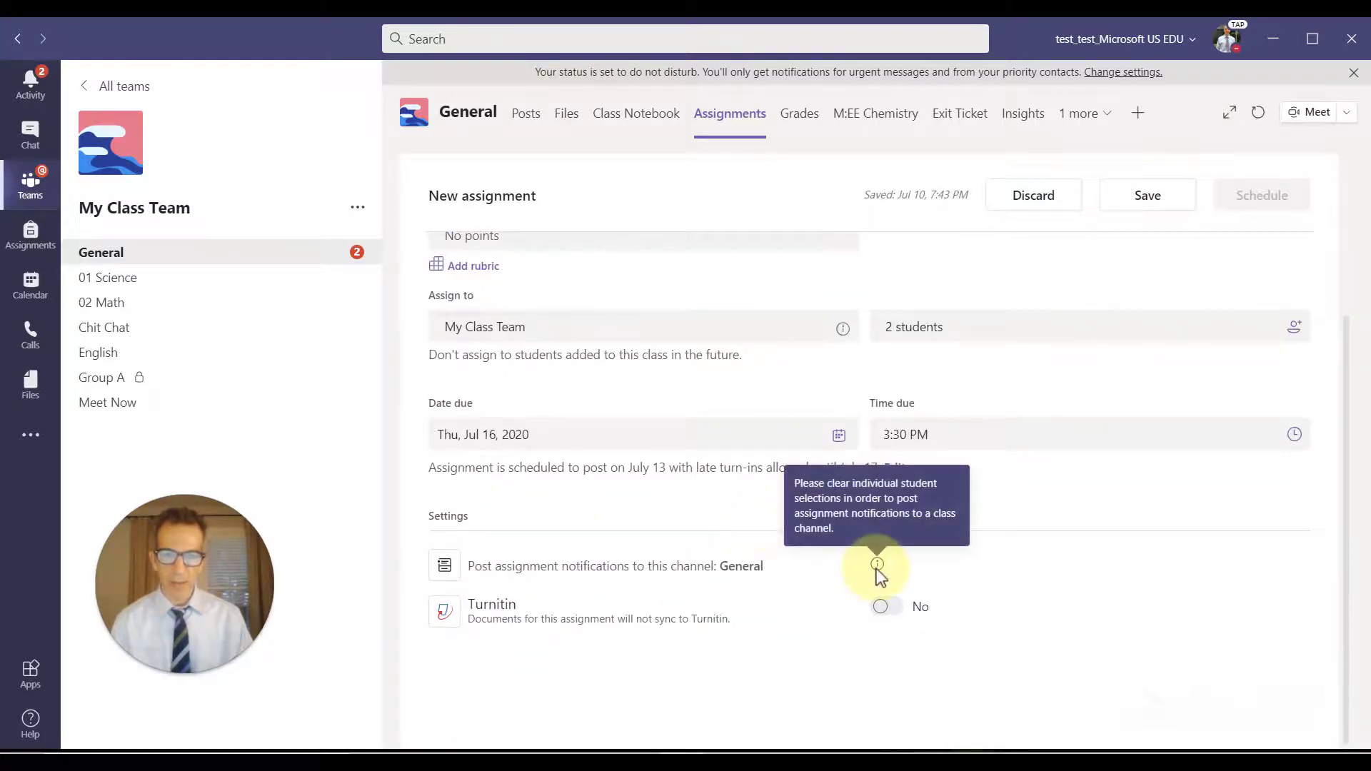
Clear the individual student selections so the draft is assigned to all students.
click(993, 332)
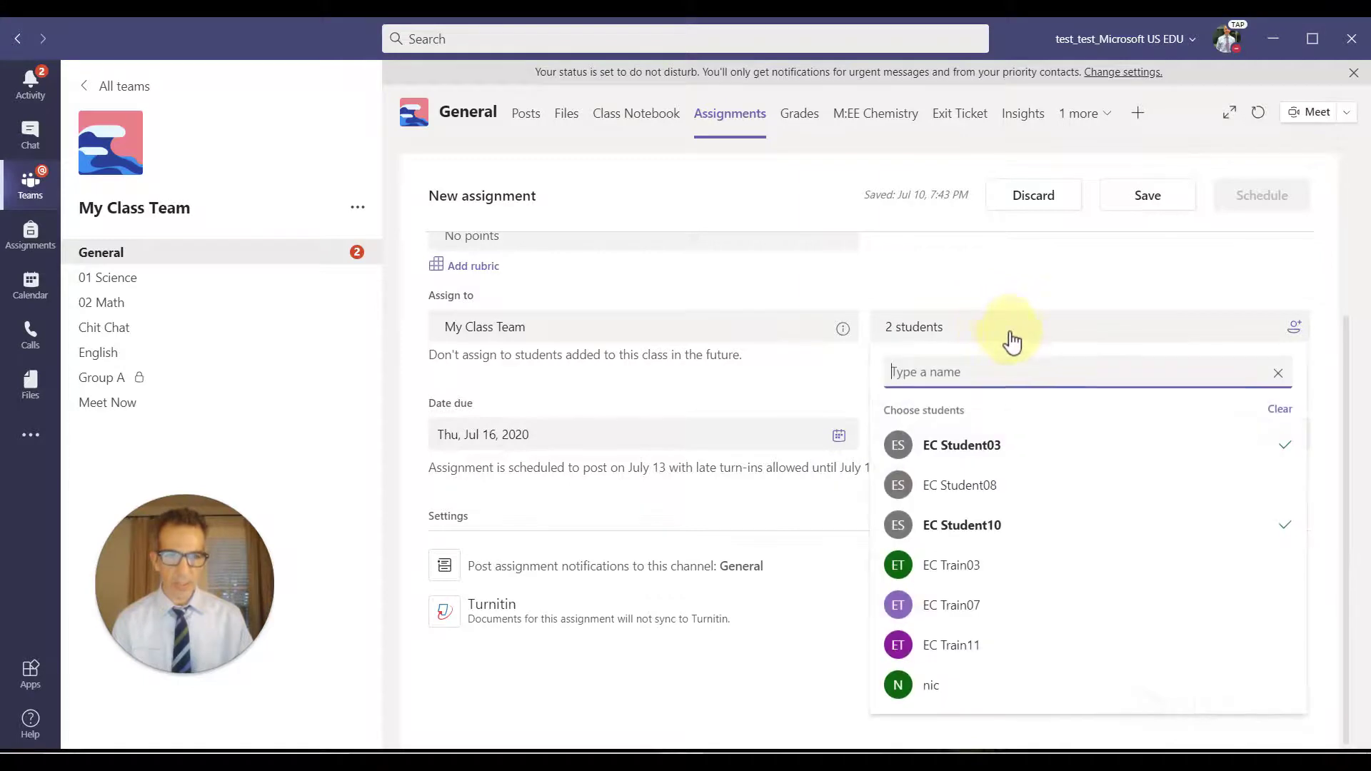
click(1279, 410)
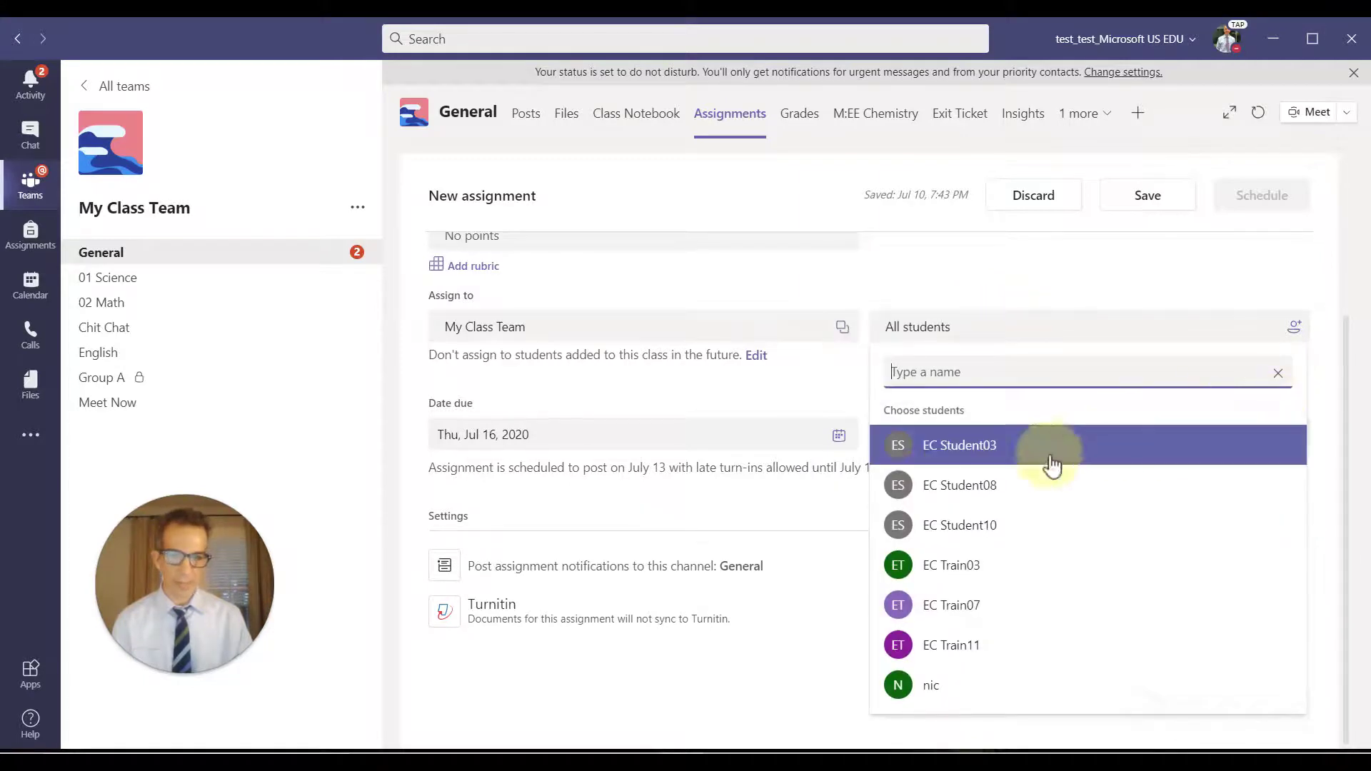
click(804, 566)
Set the assignment notifications to post to the 01 Science channel.
click(885, 568)
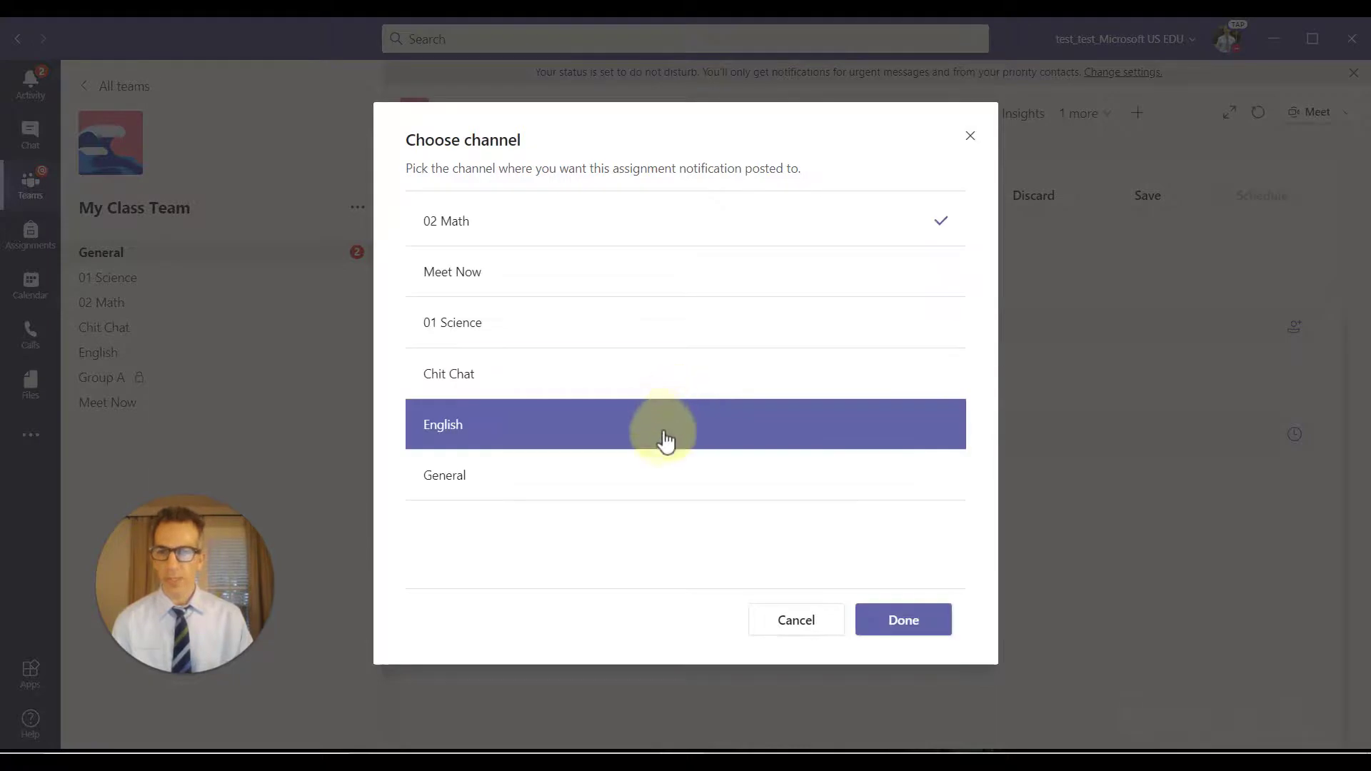
click(640, 343)
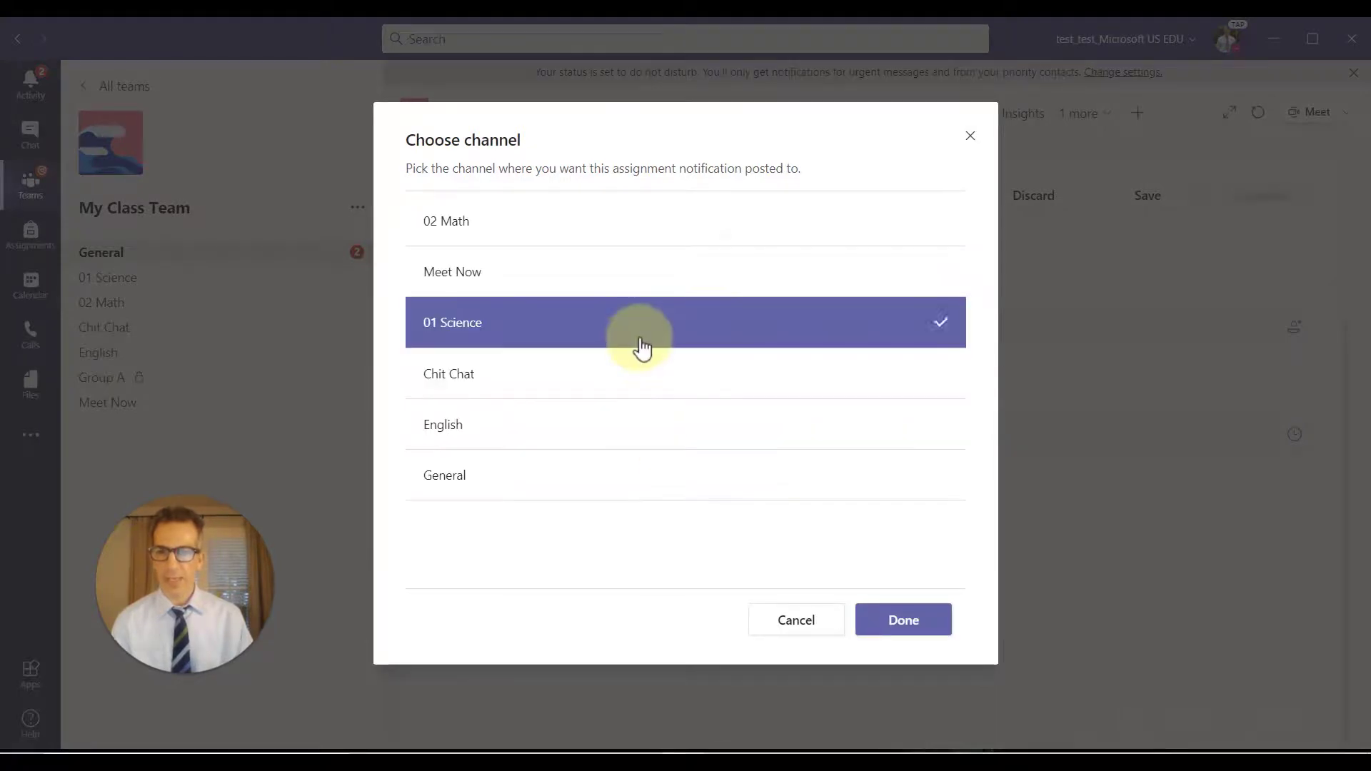
click(897, 631)
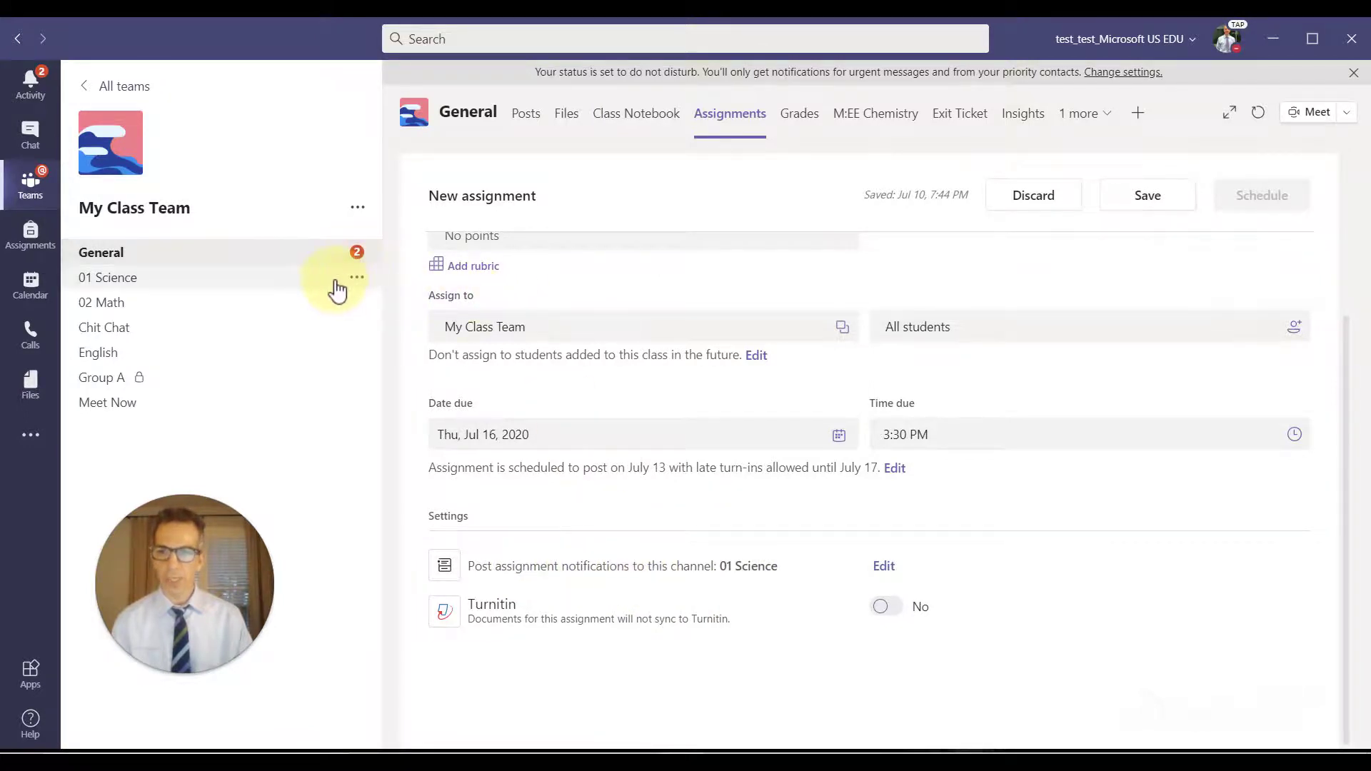
Title the assignment Example and check its assignment, due date and notification settings.
scroll(545, 296, up, 3)
click(547, 271)
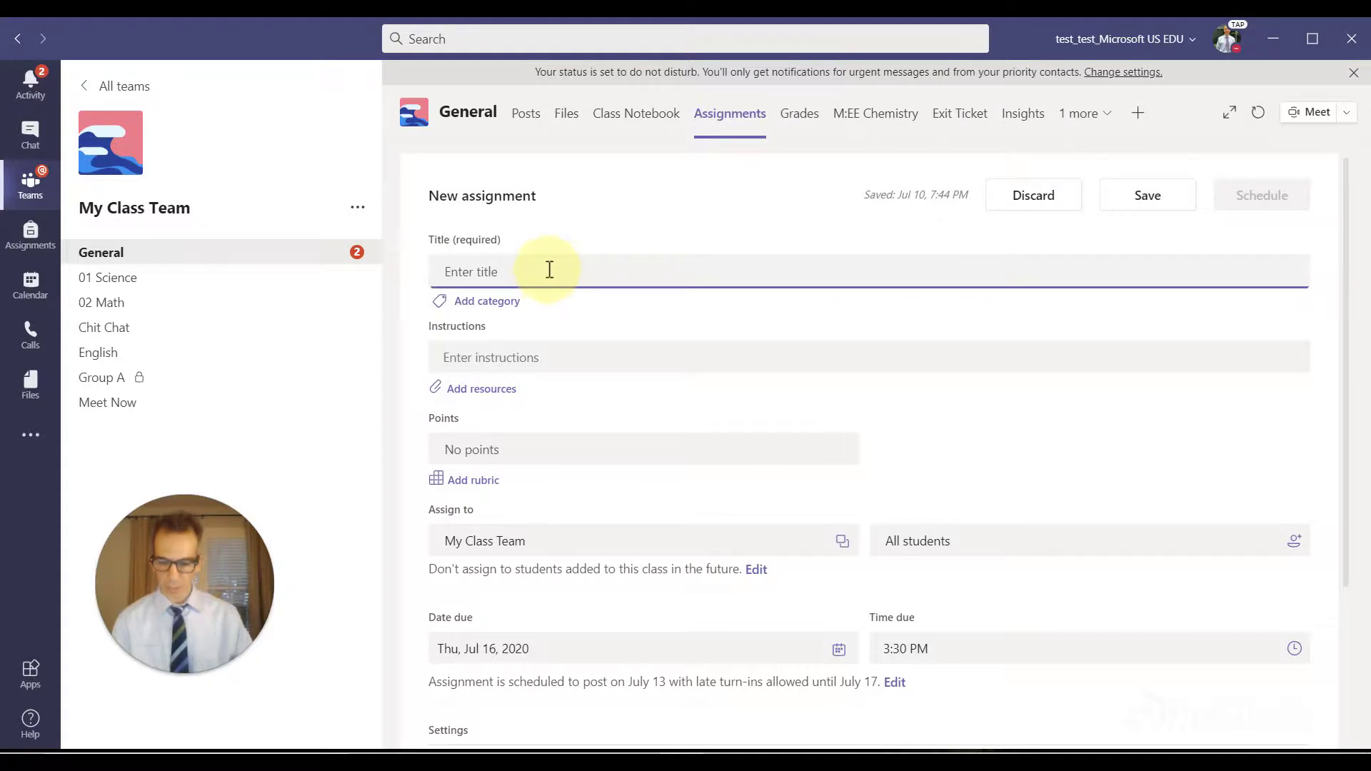
text(Example)
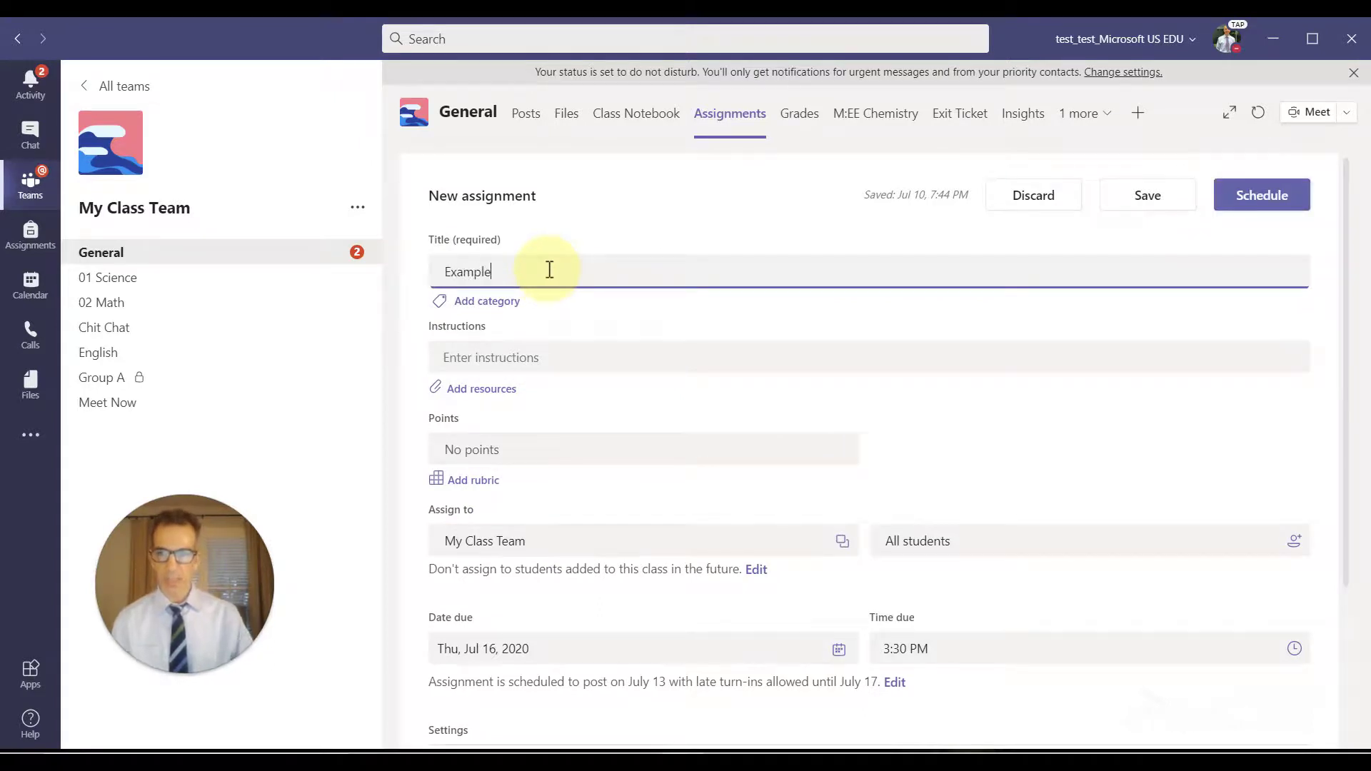
scroll(627, 380, down, 3)
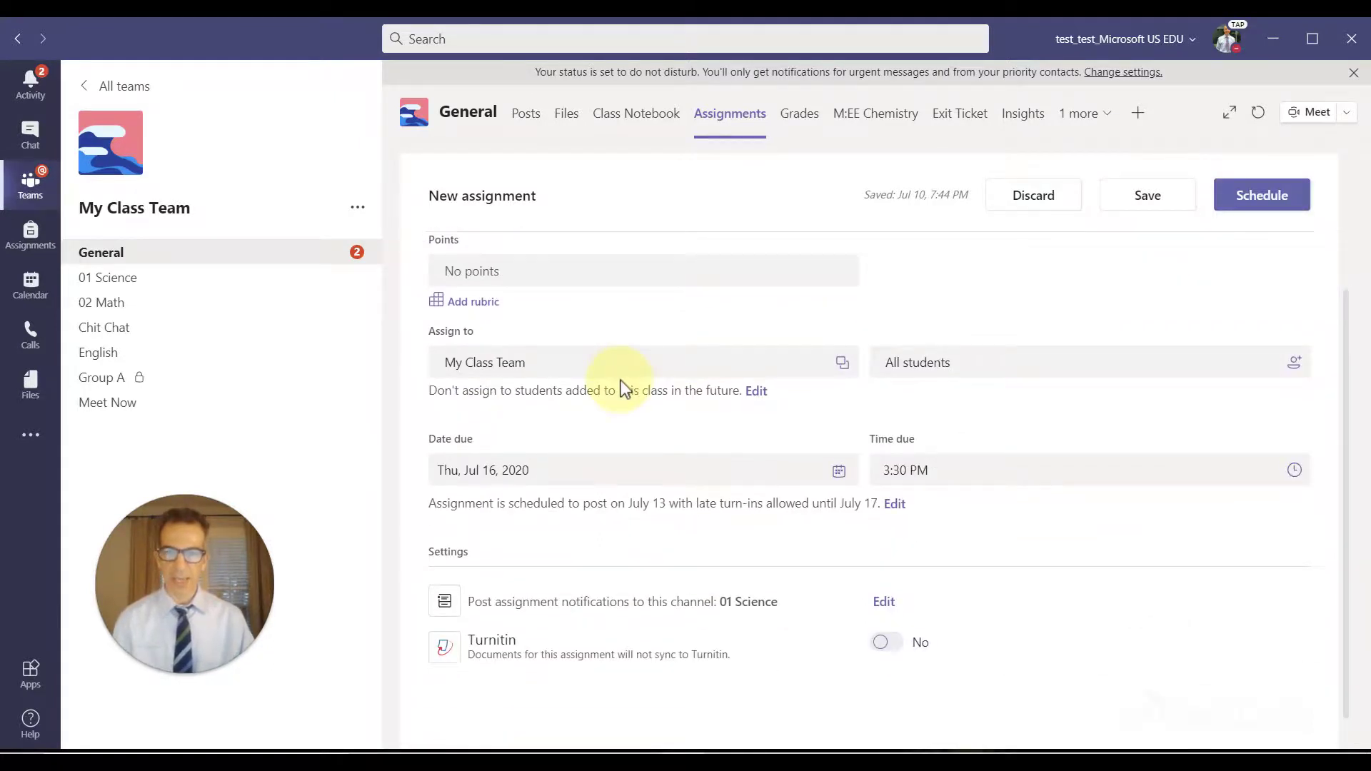
scroll(621, 390, down, 1)
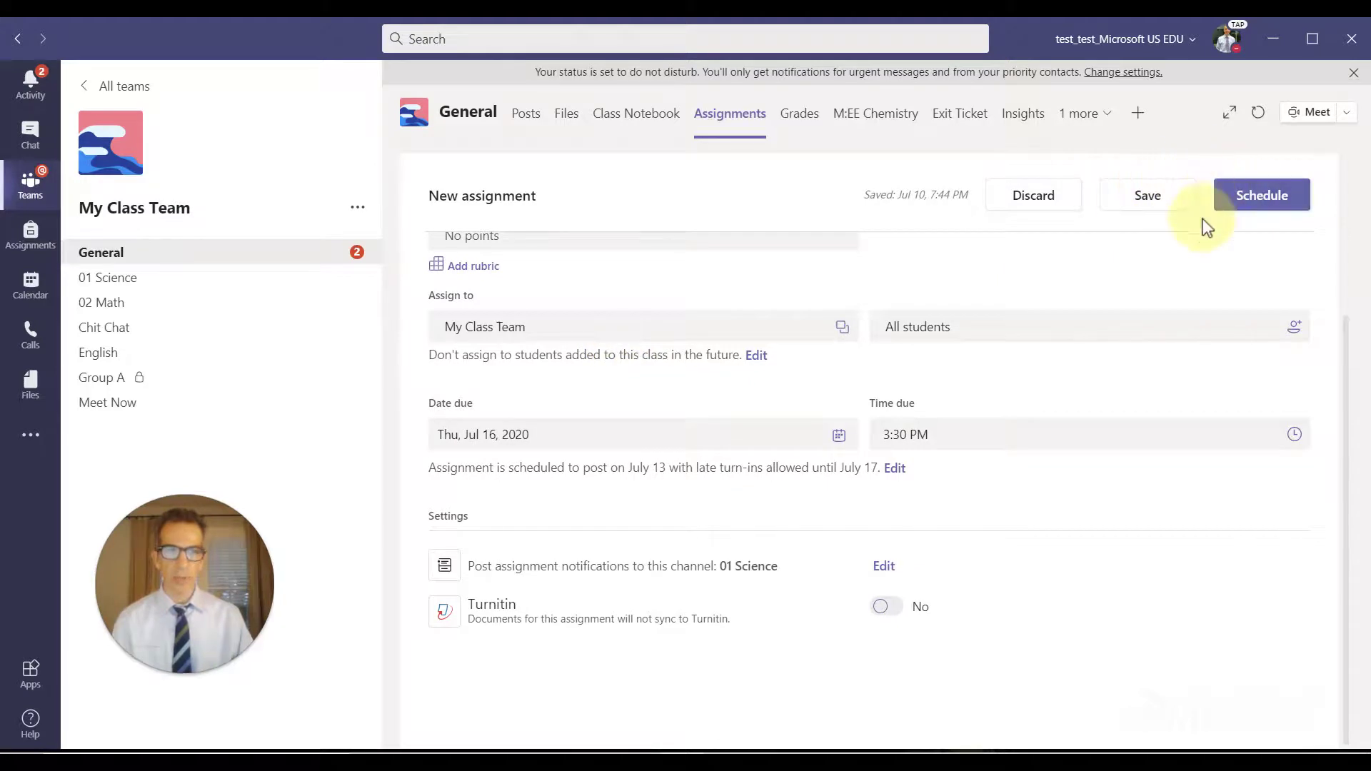
Set the Example assignment's due date to Friday, July 17, 2020.
scroll(1193, 219, up, 3)
scroll(888, 328, down, 3)
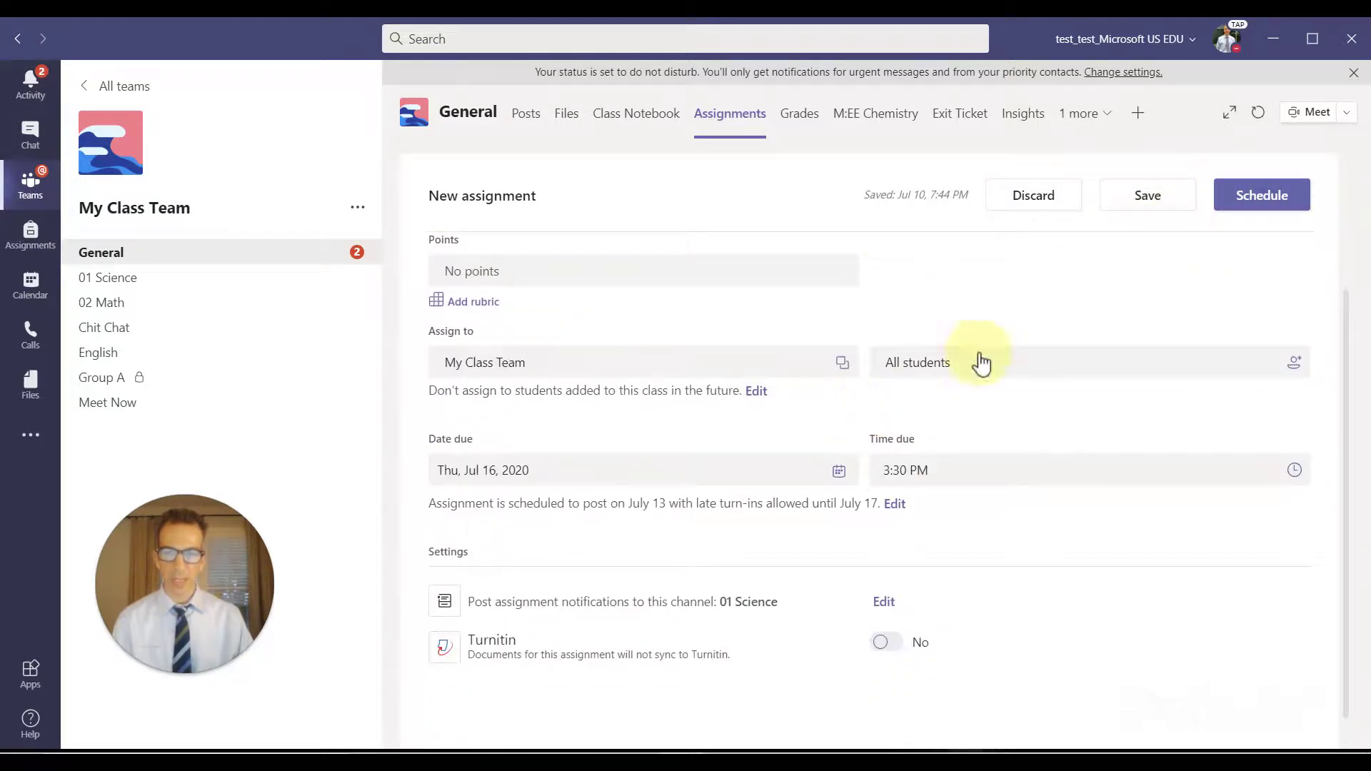
click(840, 474)
click(576, 590)
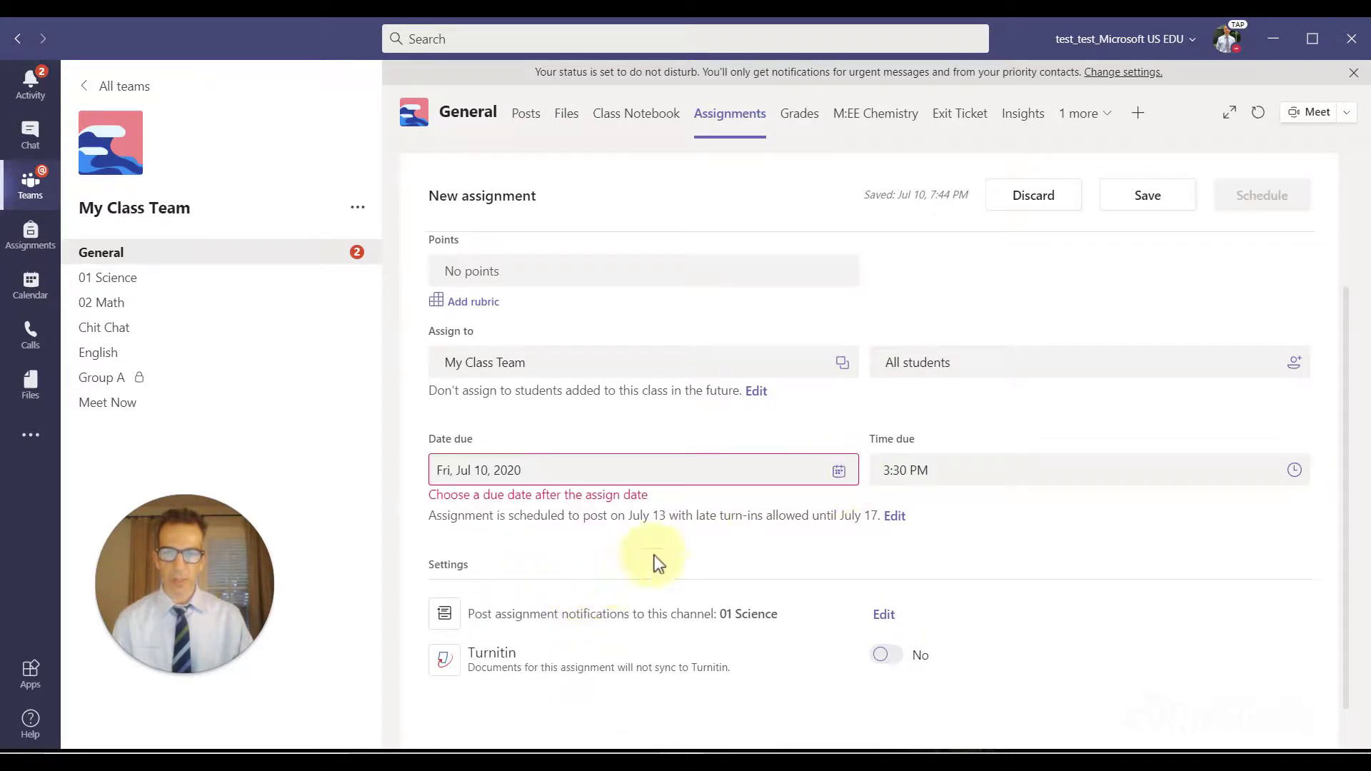
click(834, 480)
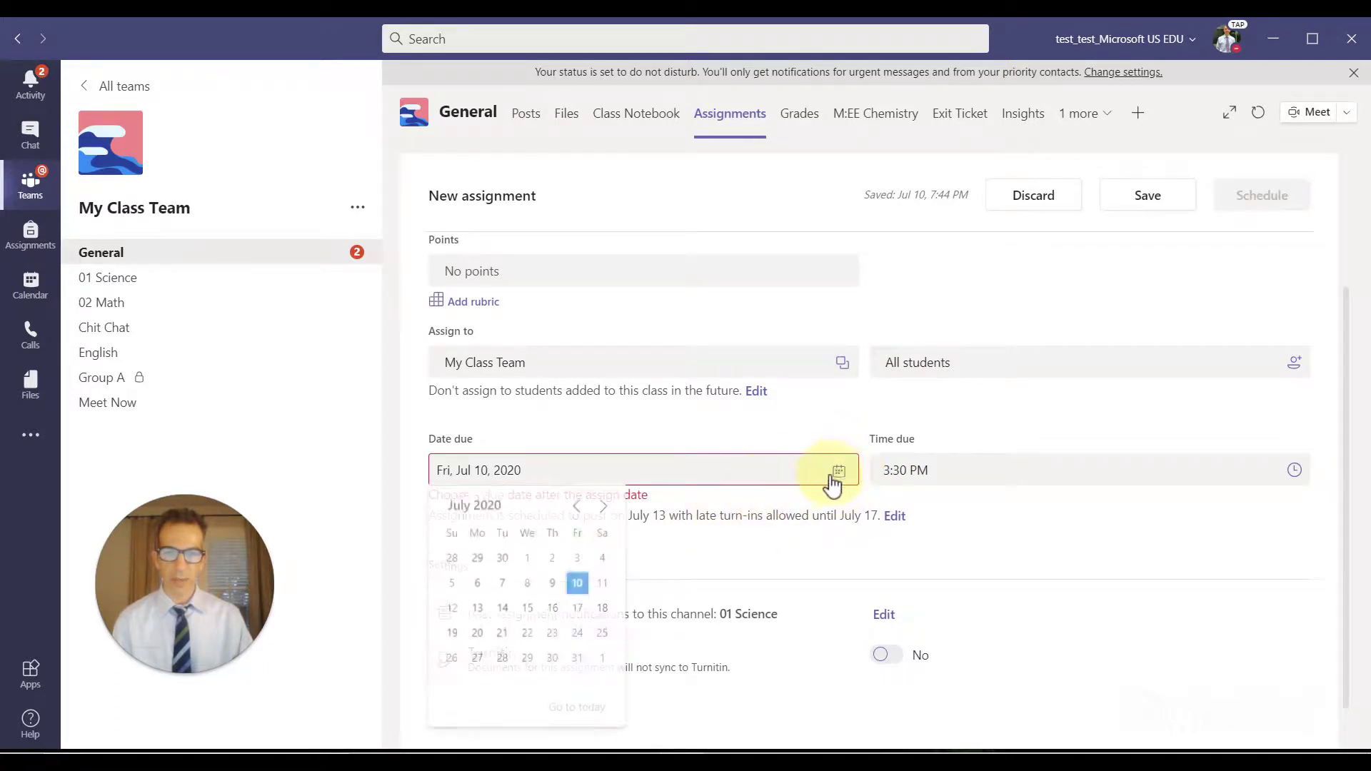
click(577, 607)
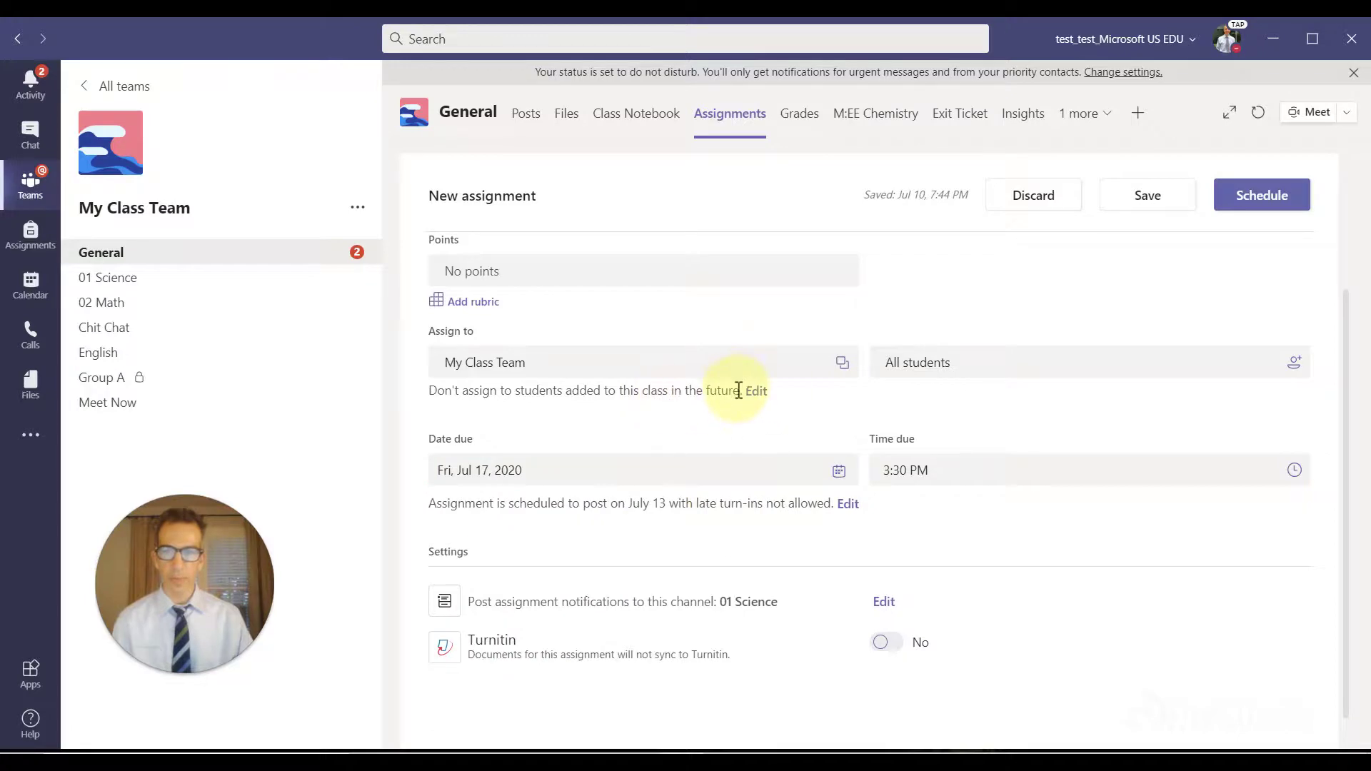
Turn off scheduling in the future in the assignment timeline, and assign Example to the class immediately.
click(849, 505)
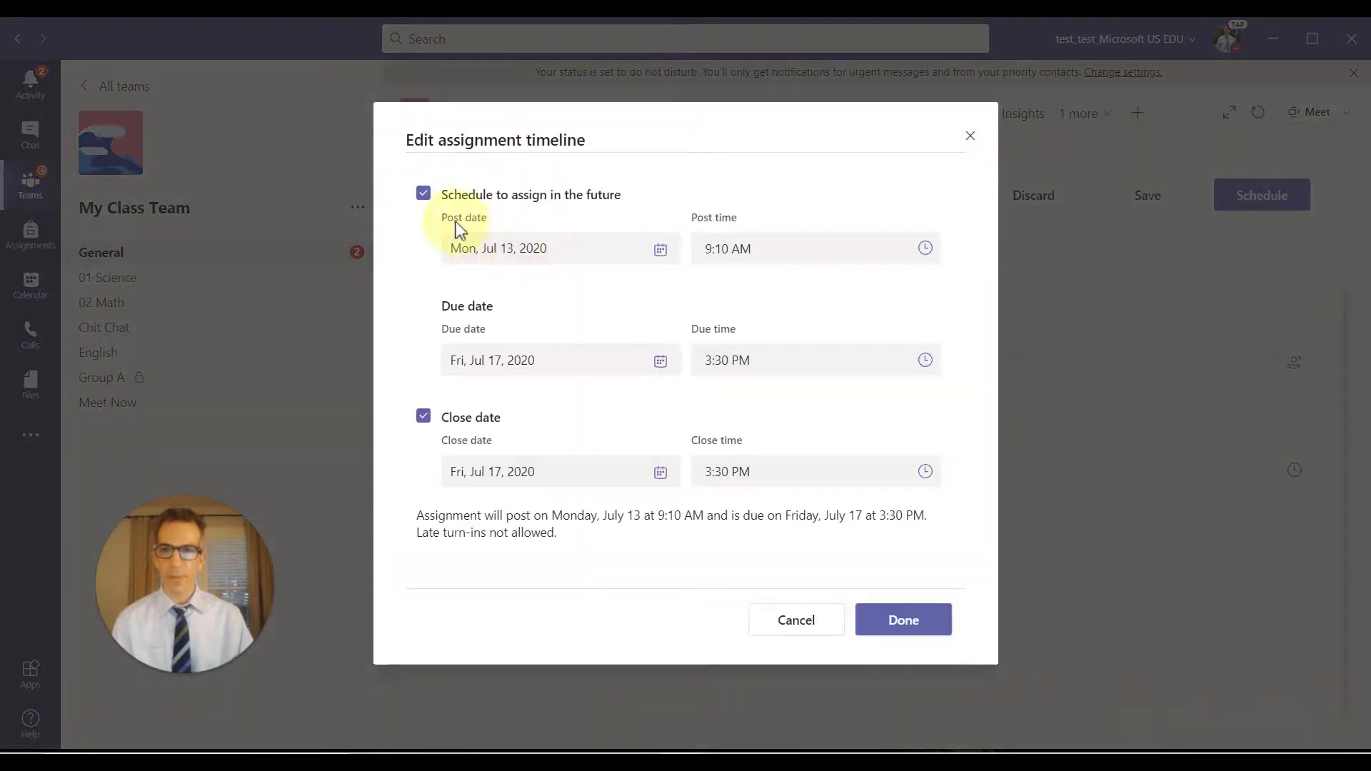
click(425, 194)
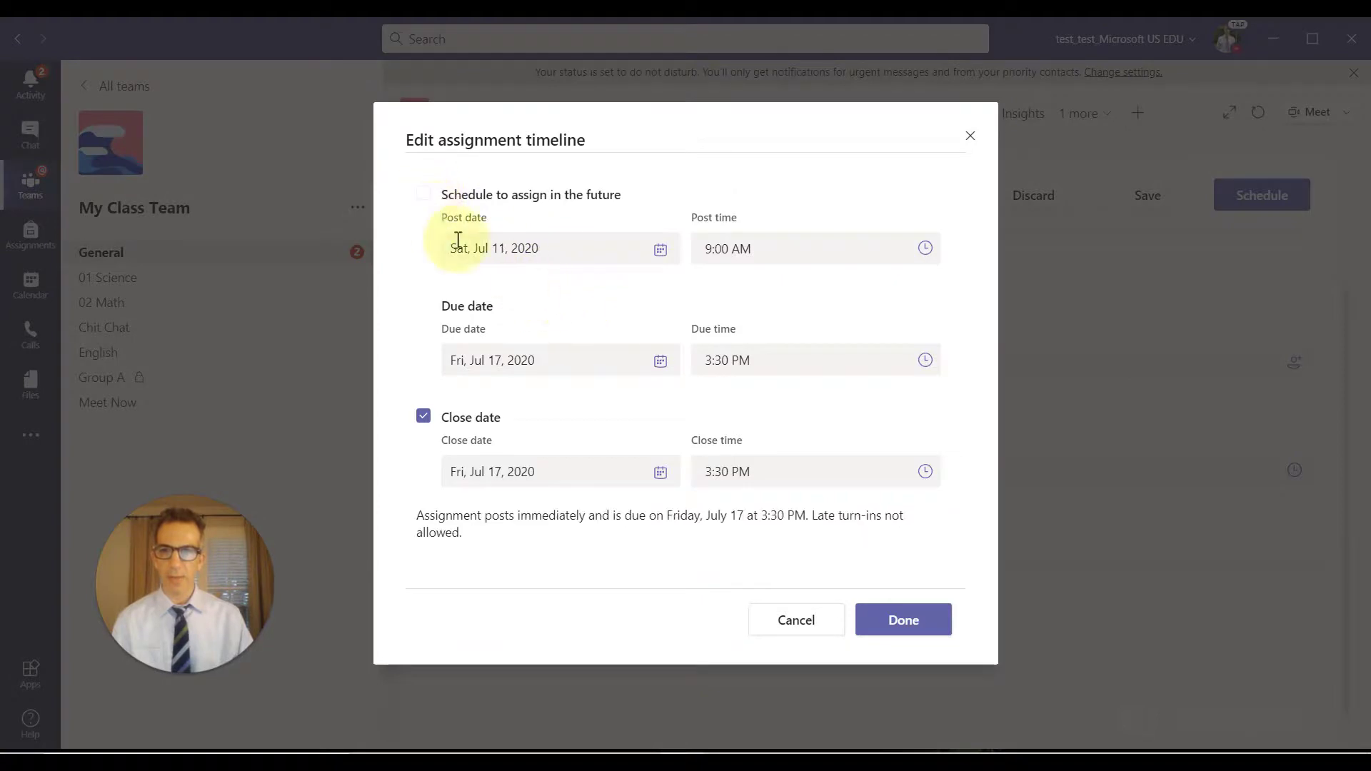
click(901, 614)
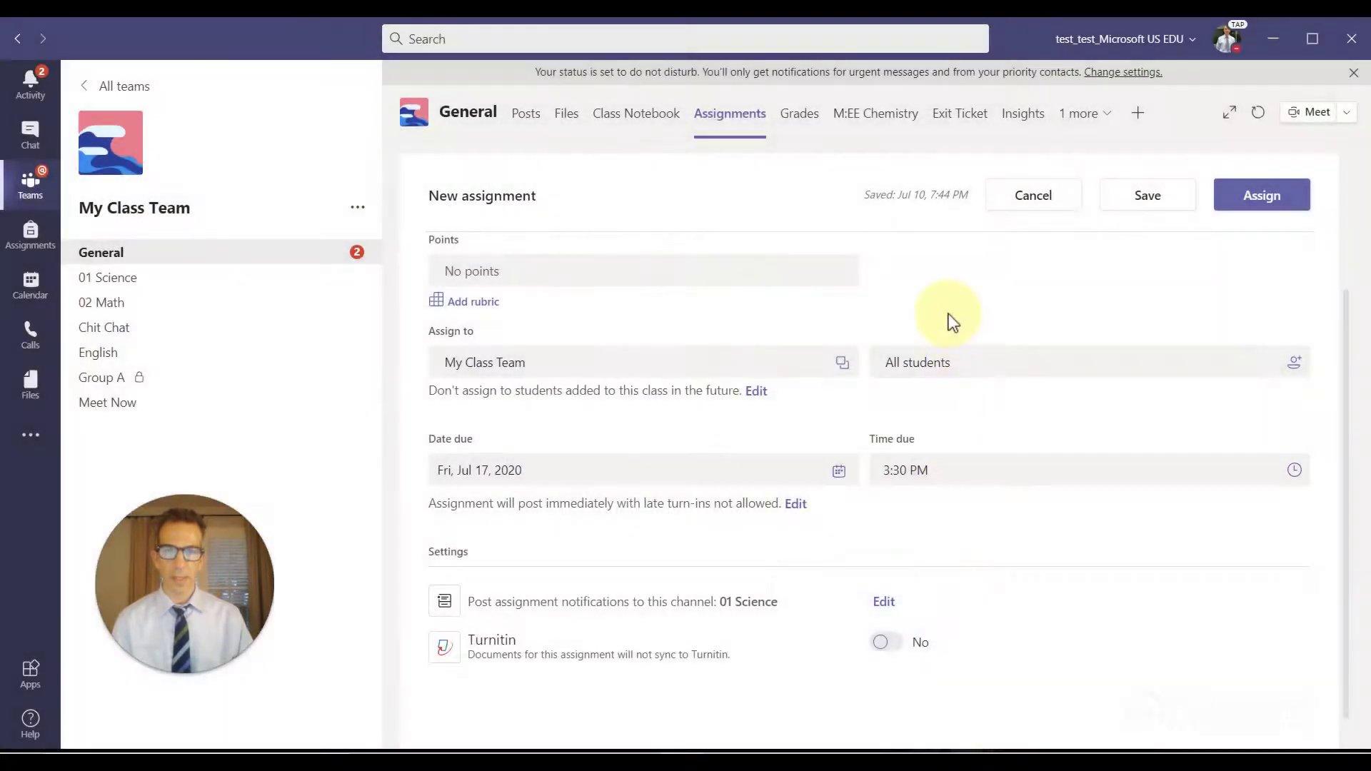
click(1261, 195)
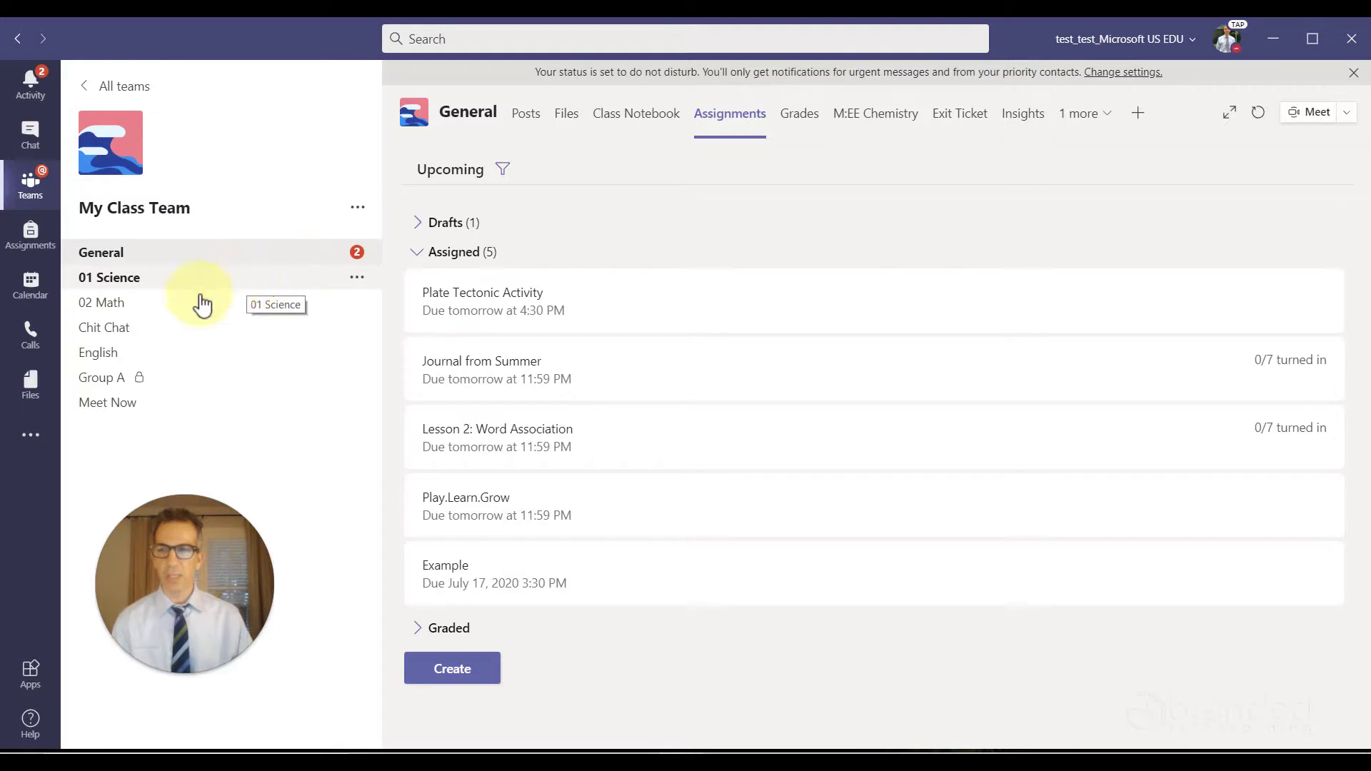
Check the 01 Science channel's posts for the Example notification, and review the assignment notifications in the General channel.
click(308, 290)
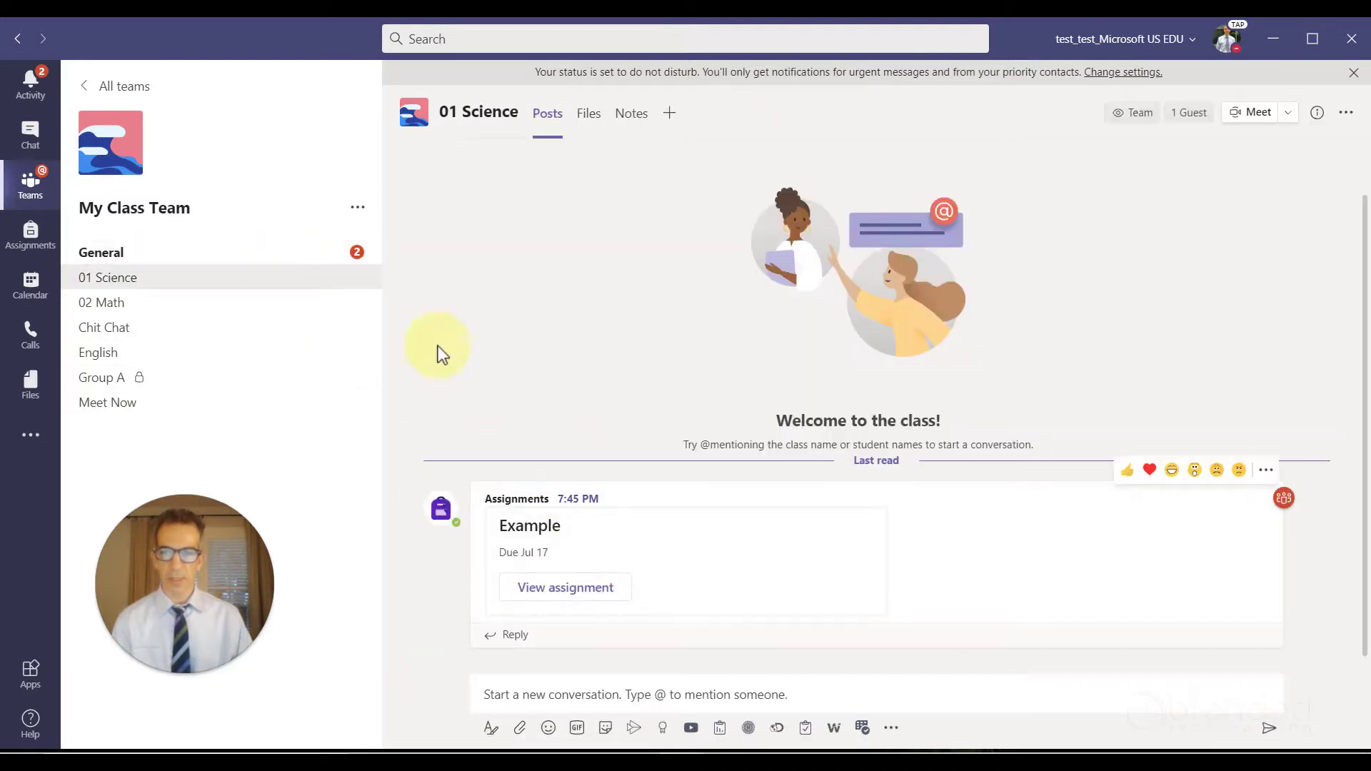
click(291, 261)
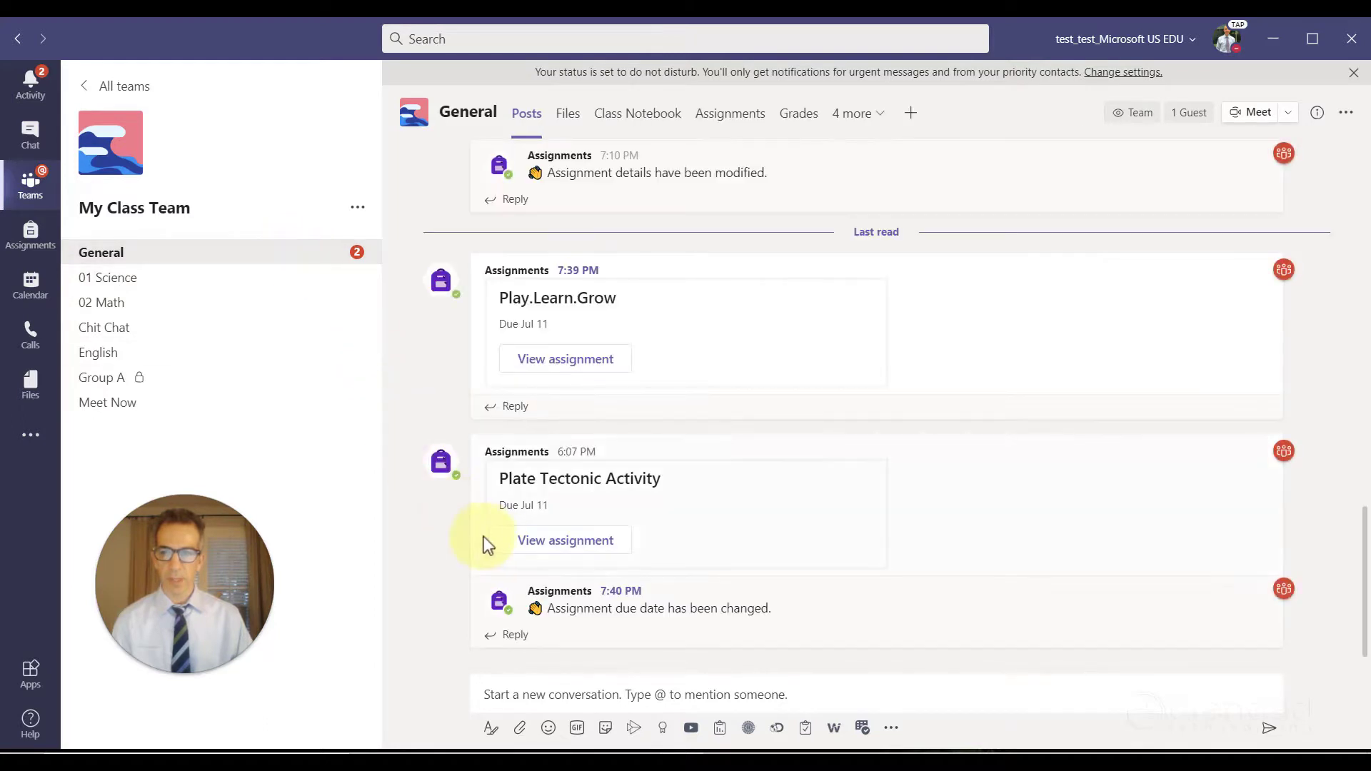
scroll(507, 457, up, 3)
scroll(508, 428, down, 3)
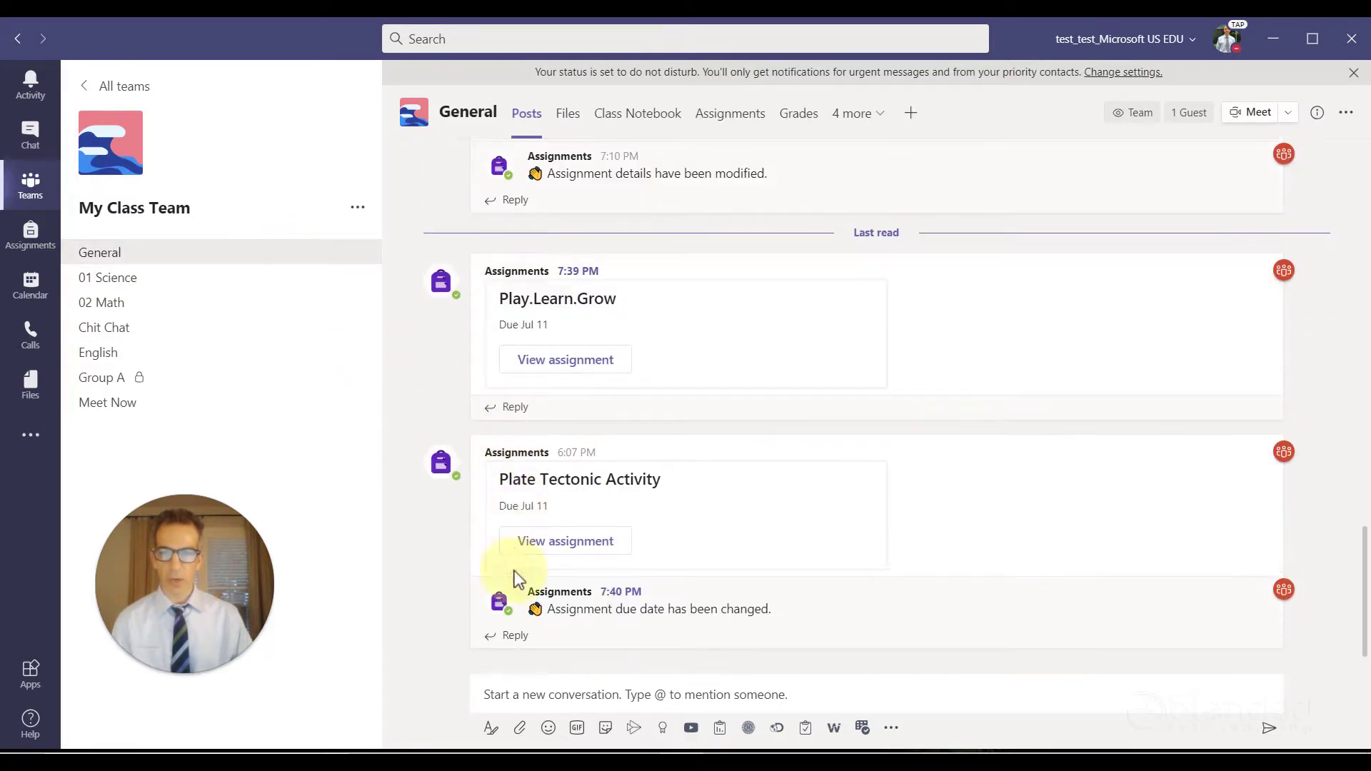
scroll(448, 358, up, 3)
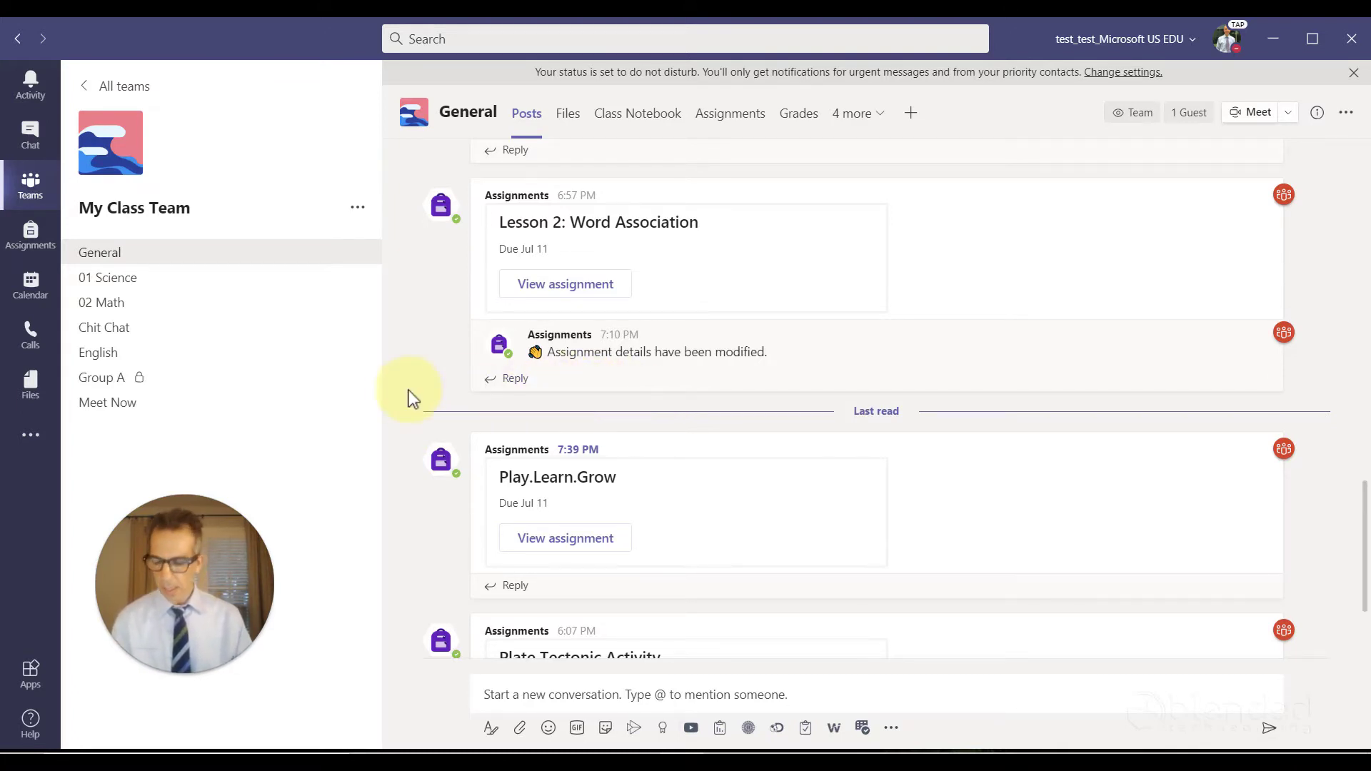
scroll(407, 392, down, 3)
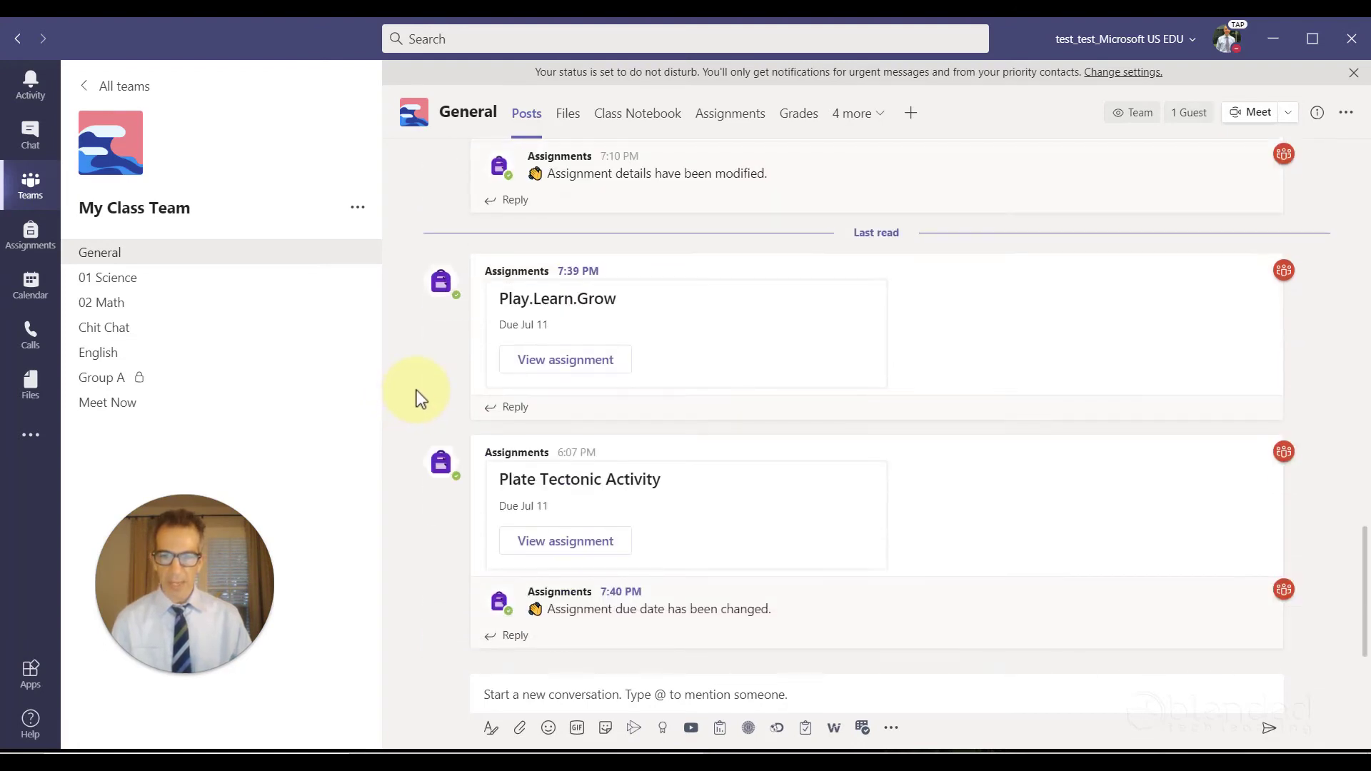